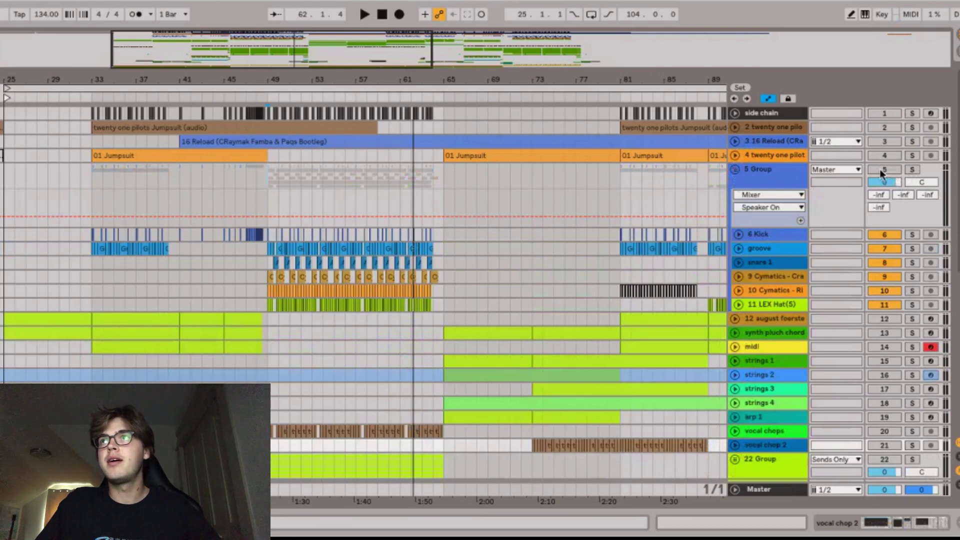
# Activate the 5 Group drum bus with only the Kick and snare 1 tracks on, and play the drop from bar 49.
pyautogui.press('F5')
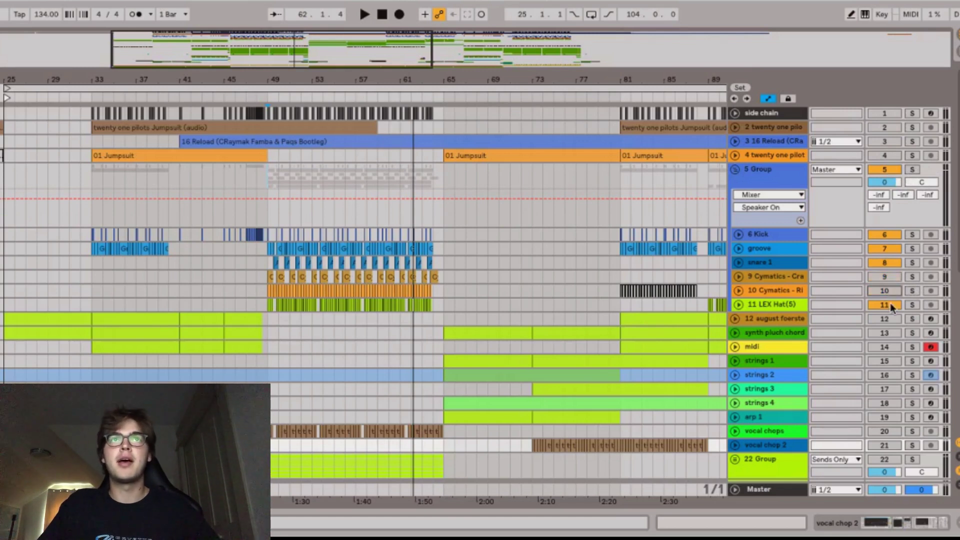
pyautogui.press('F7')
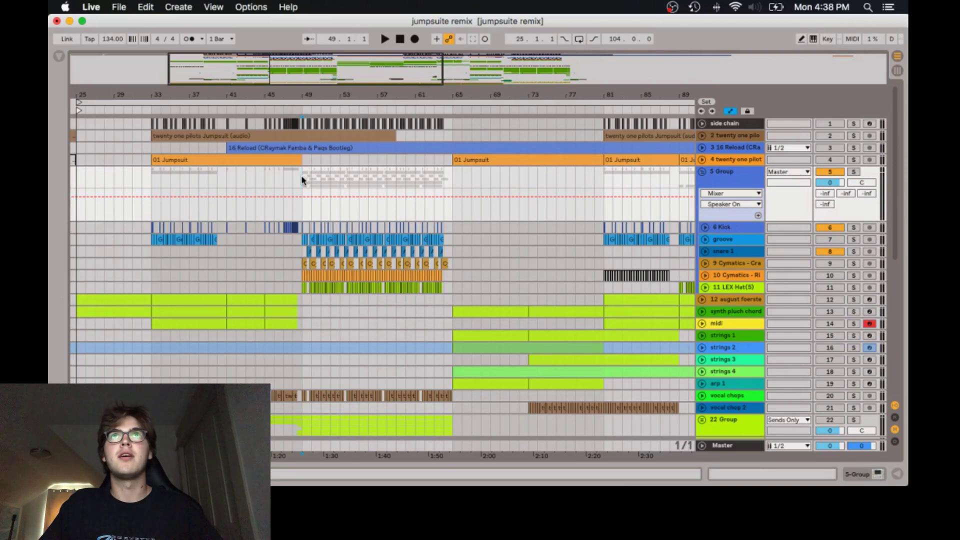
pyautogui.moveTo(290, 74); pyautogui.dragTo(316, 80)
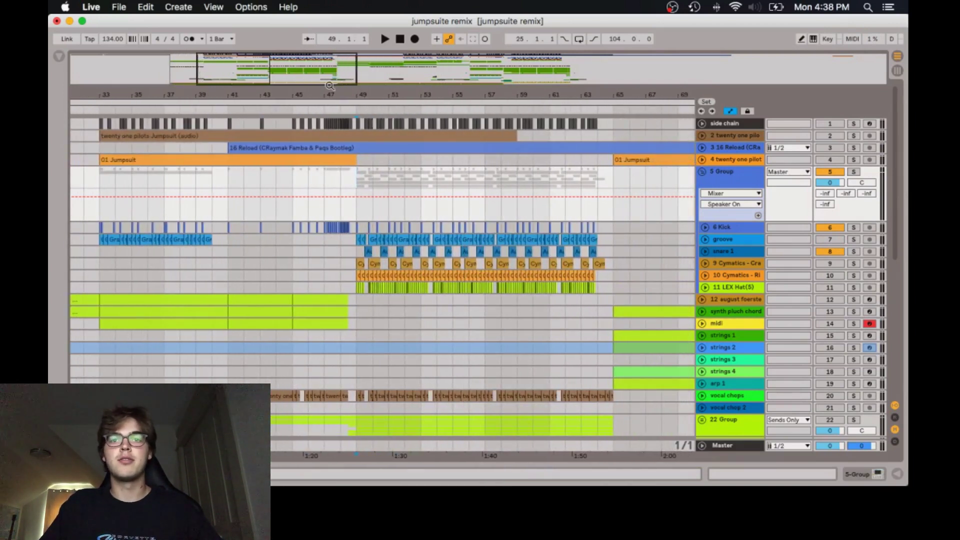
pyautogui.press('space')
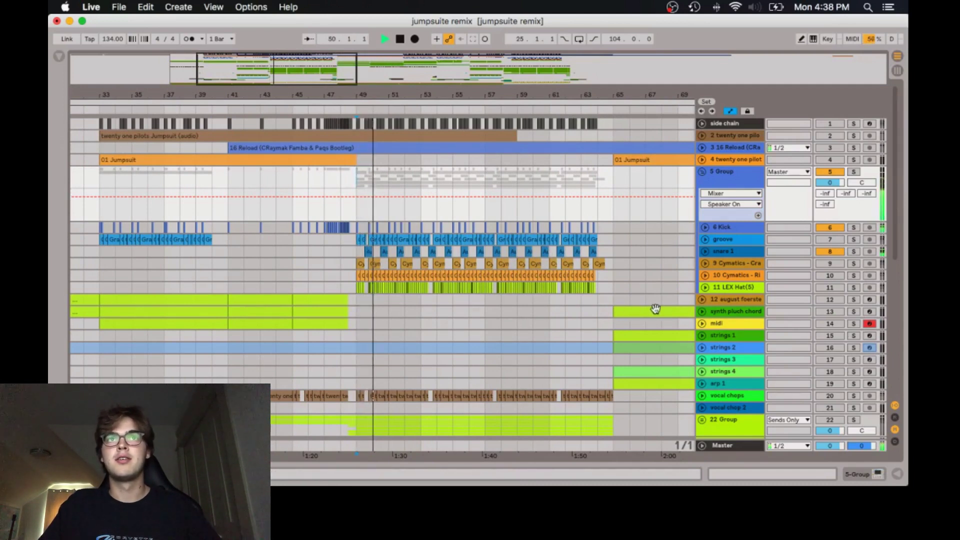
pyautogui.press('space')
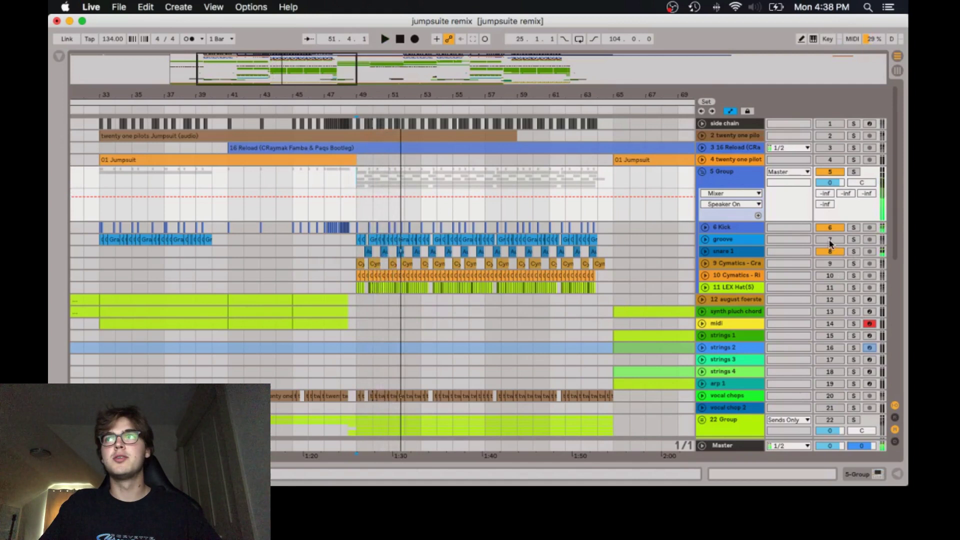
# Examine the effect chains of the Kick and snare 1 tracks, and hide the device view.
pyautogui.doubleClick(760, 227)
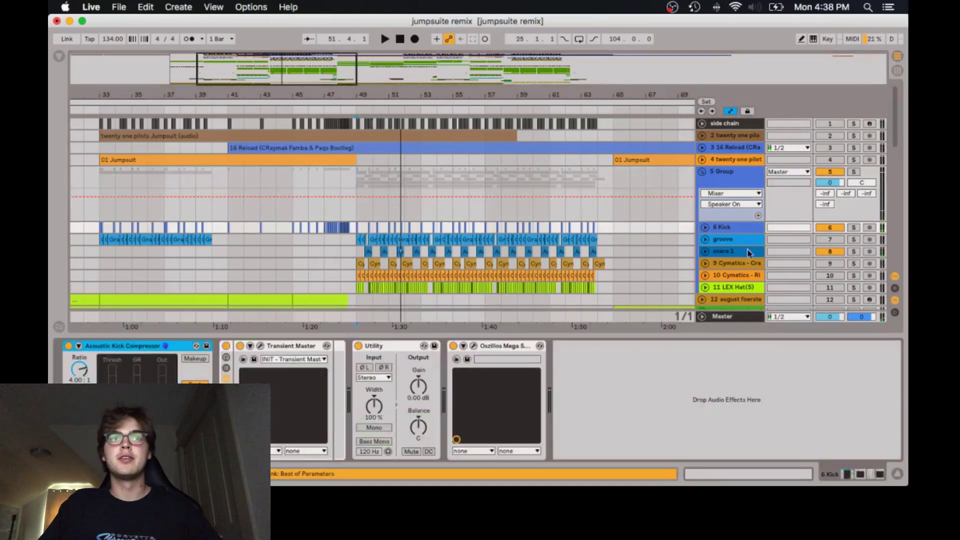
pyautogui.click(744, 251)
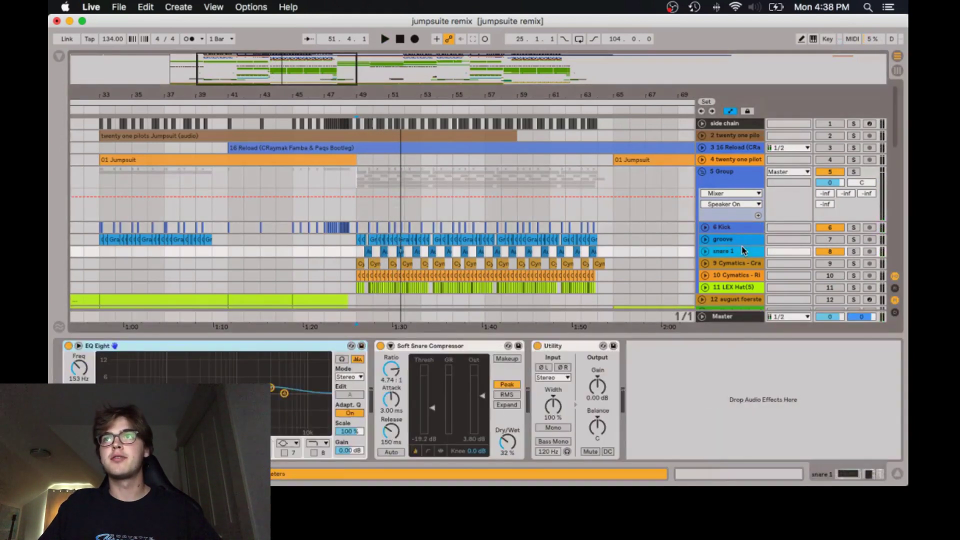
pyautogui.click(735, 185)
pyautogui.moveTo(656, 332); pyautogui.dragTo(656, 462)
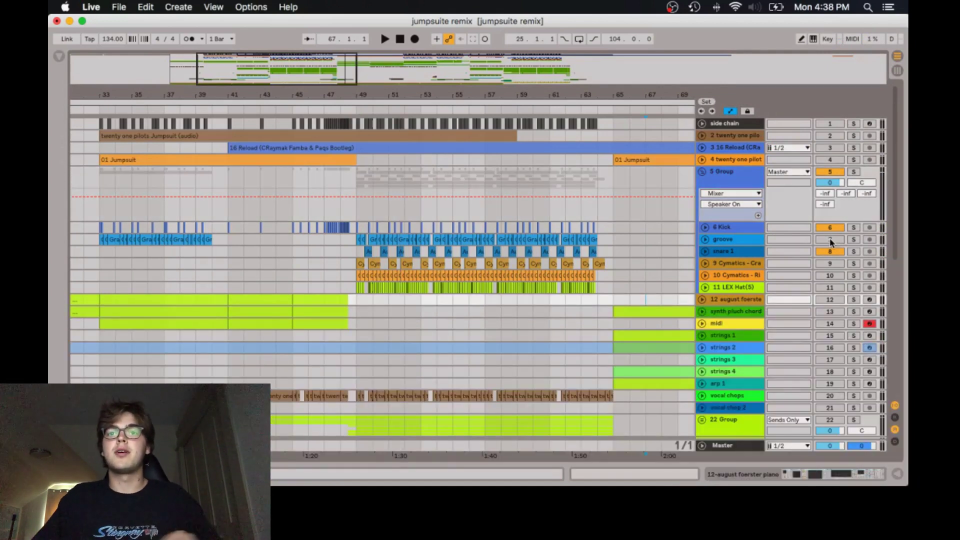
# Activate the groove track and play it together with the kick and snare from bar 49.
pyautogui.click(831, 241)
pyautogui.press('space')
pyautogui.click(825, 265)
pyautogui.click(832, 264)
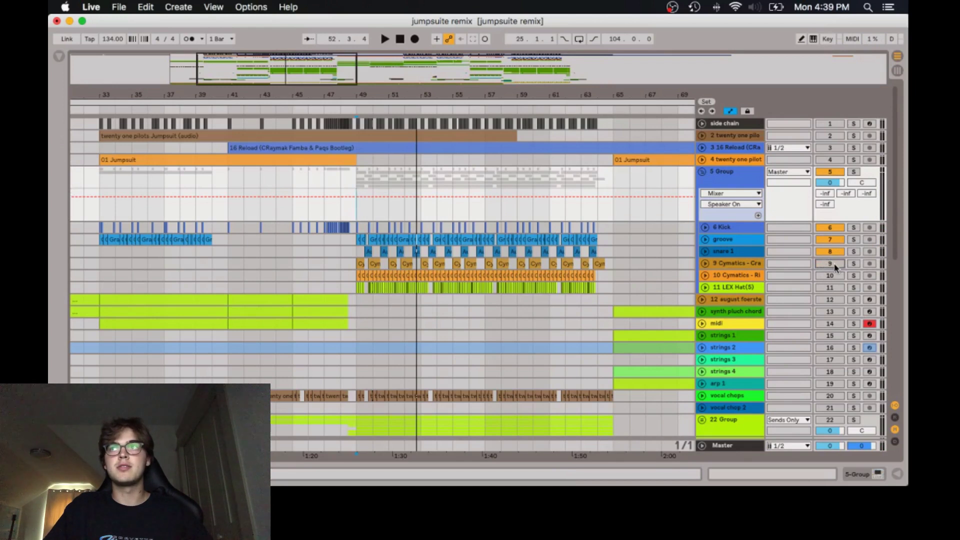
# Activate the two Cymatics tracks and the LEX Hat track in the drum group, and play all the drums from bar 49.
pyautogui.click(832, 265)
pyautogui.click(831, 275)
pyautogui.click(831, 288)
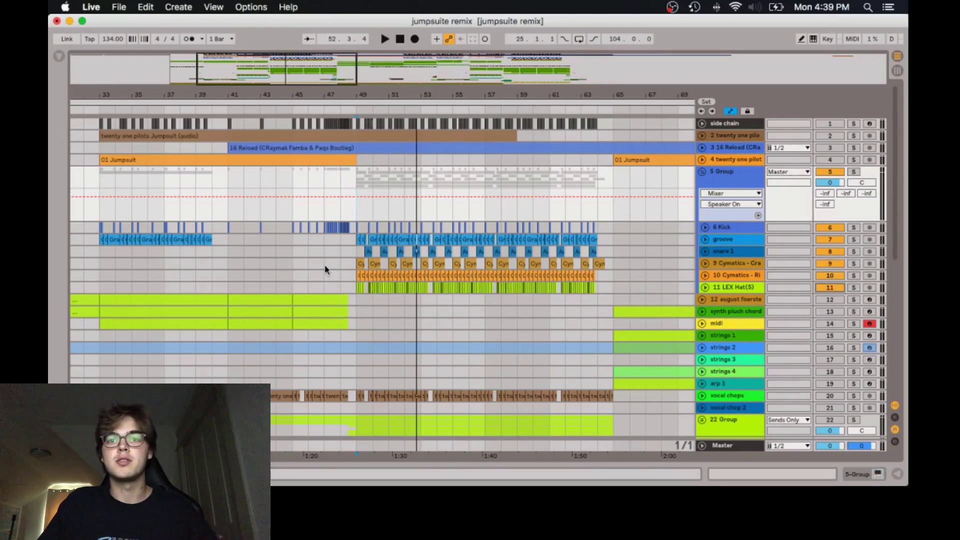
pyautogui.press('space')
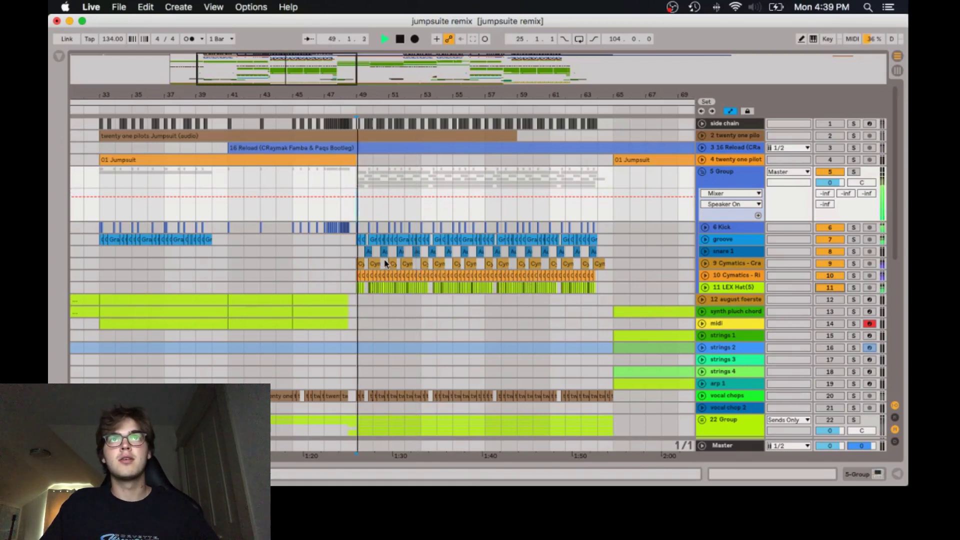
pyautogui.scroll(-3, 564, 300)
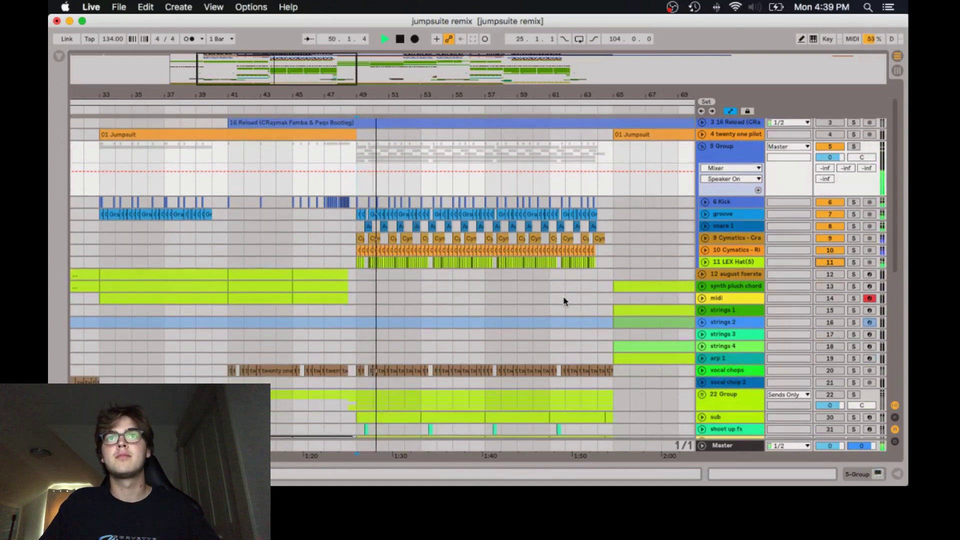
pyautogui.scroll(2, 564, 300)
pyautogui.scroll(1, 563, 300)
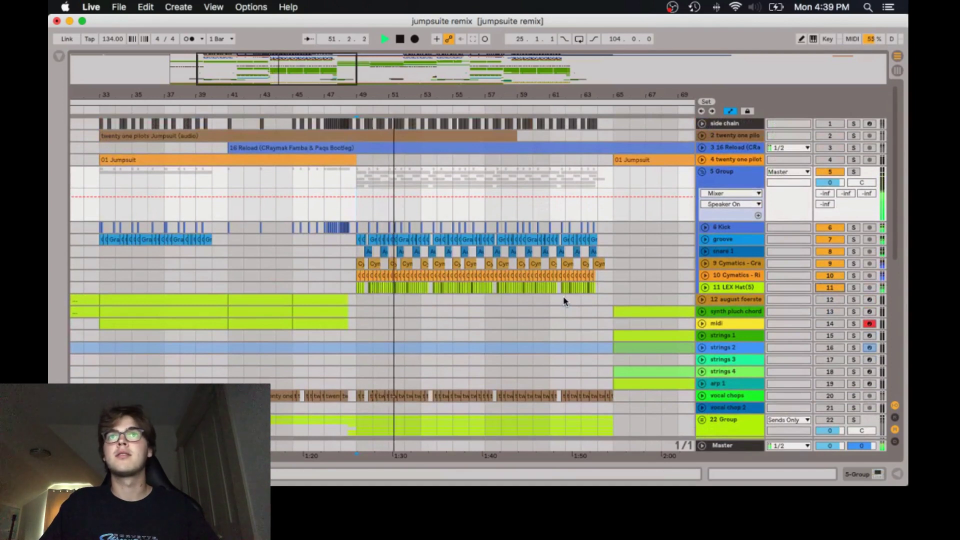
pyautogui.scroll(-2, 564, 300)
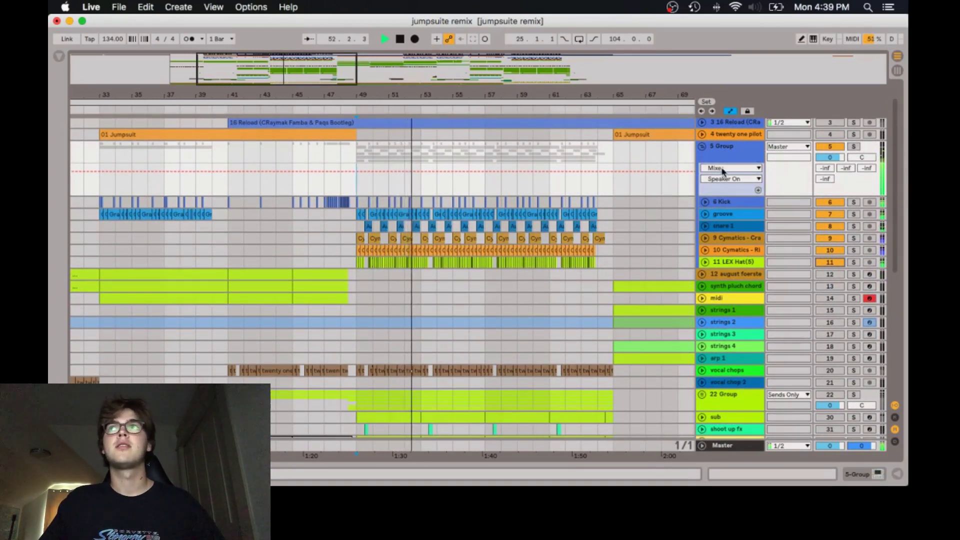
pyautogui.press('space')
# Unfold the sub track below 22 Group and activate it.
pyautogui.scroll(-12, 516, 335)
pyautogui.scroll(3, 515, 335)
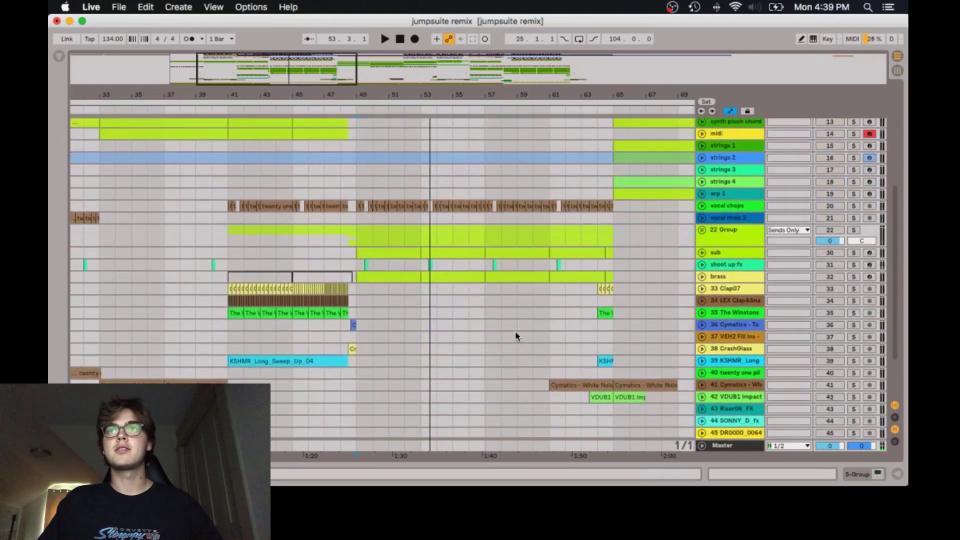
pyautogui.scroll(3, 515, 332)
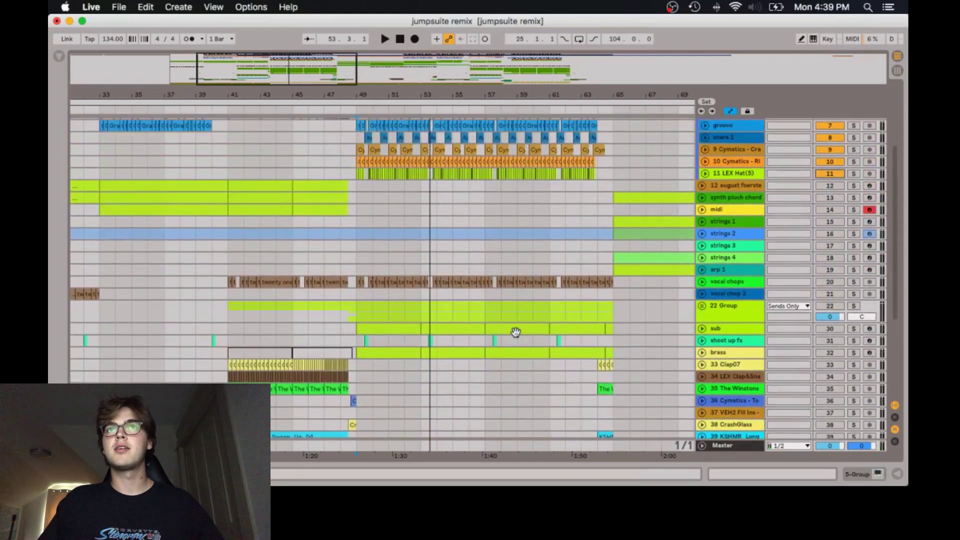
pyautogui.scroll(-9, 515, 332)
pyautogui.scroll(12, 515, 332)
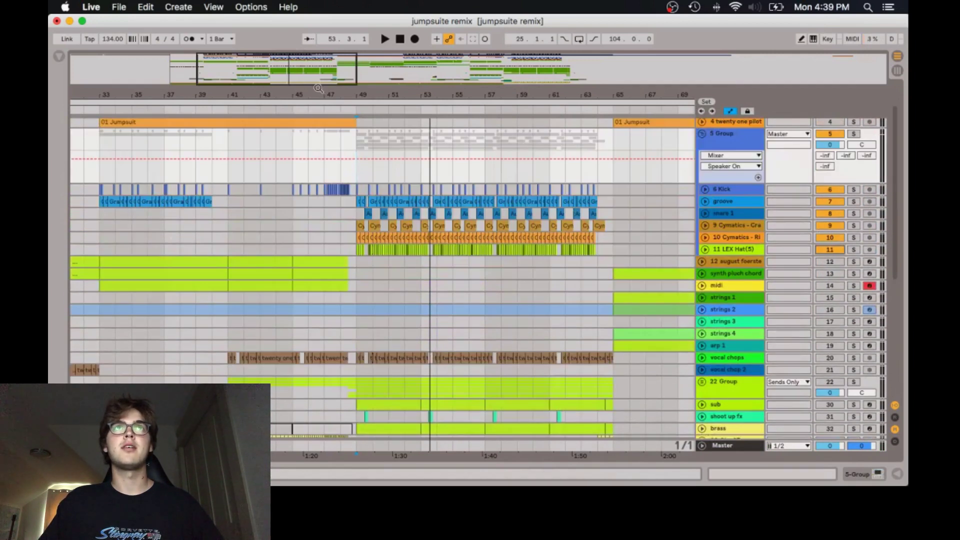
pyautogui.moveTo(308, 76)
pyautogui.mouseDown()
pyautogui.moveTo(402, 76)
pyautogui.moveTo(314, 76)
pyautogui.mouseUp()
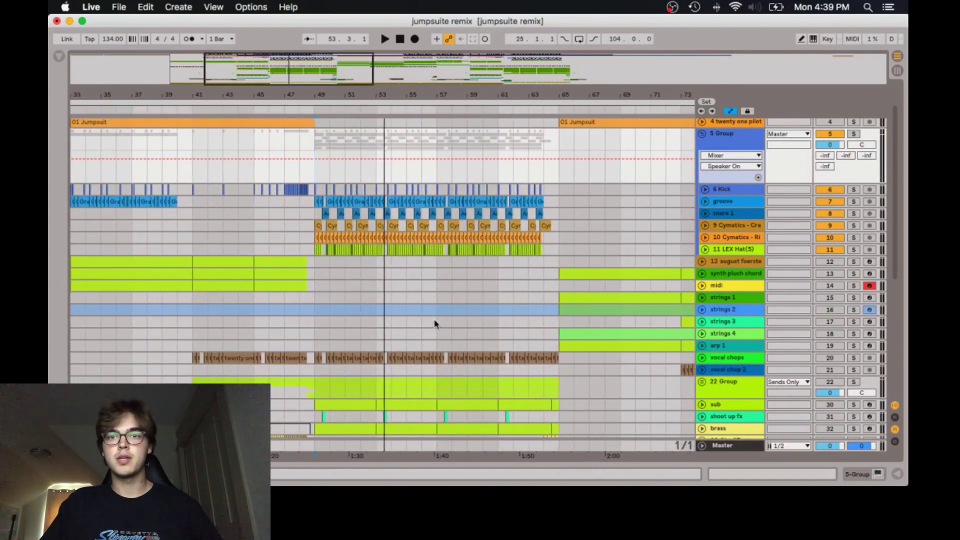
pyautogui.scroll(-1, 490, 327)
pyautogui.scroll(-5, 490, 327)
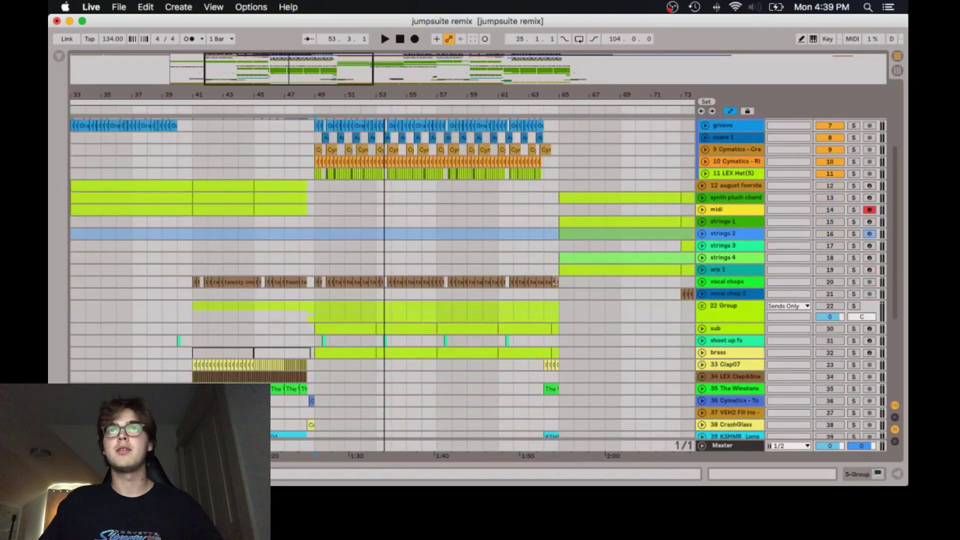
pyautogui.scroll(-8, 635, 311)
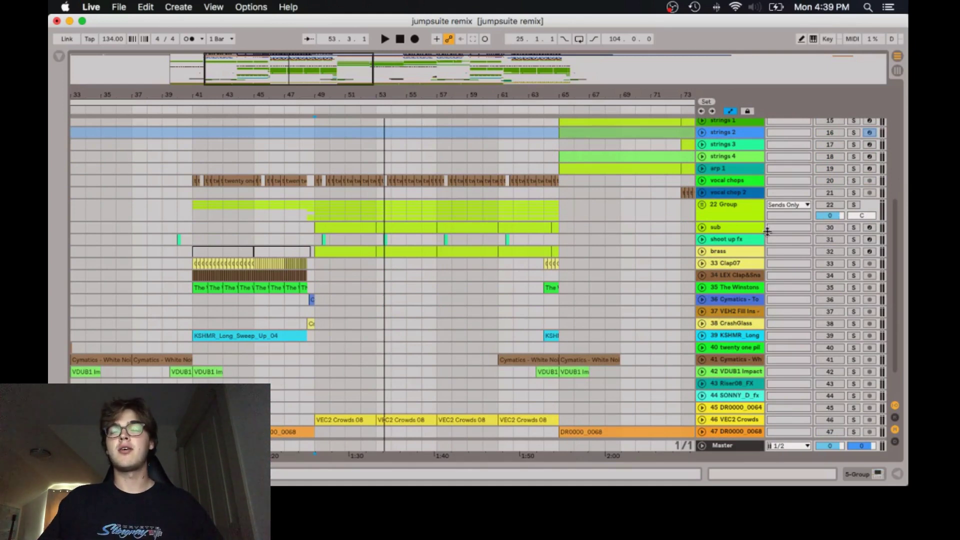
pyautogui.click(703, 228)
pyautogui.click(828, 228)
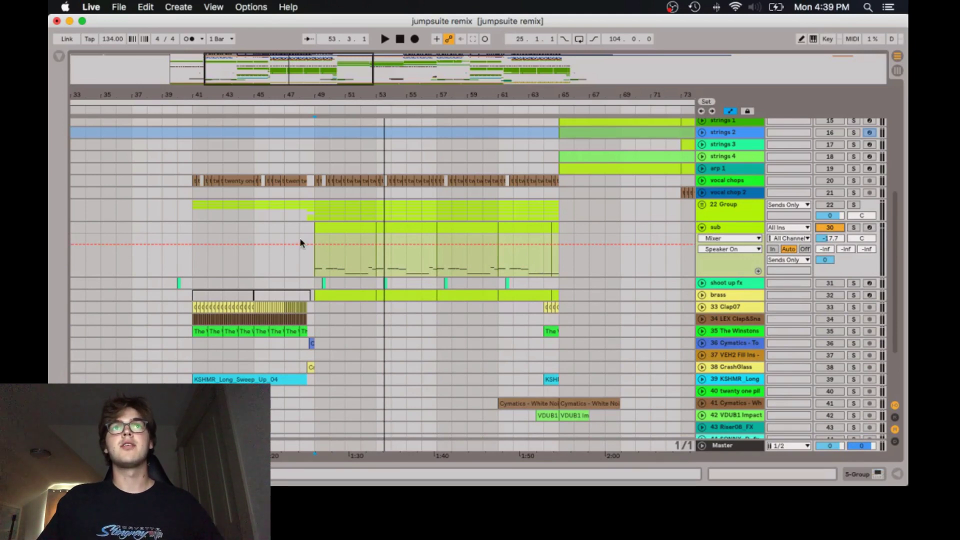
# Play the drop from bar 49 to hear the sub bass together with the drums.
pyautogui.click(314, 260)
pyautogui.scroll(1, 472, 347)
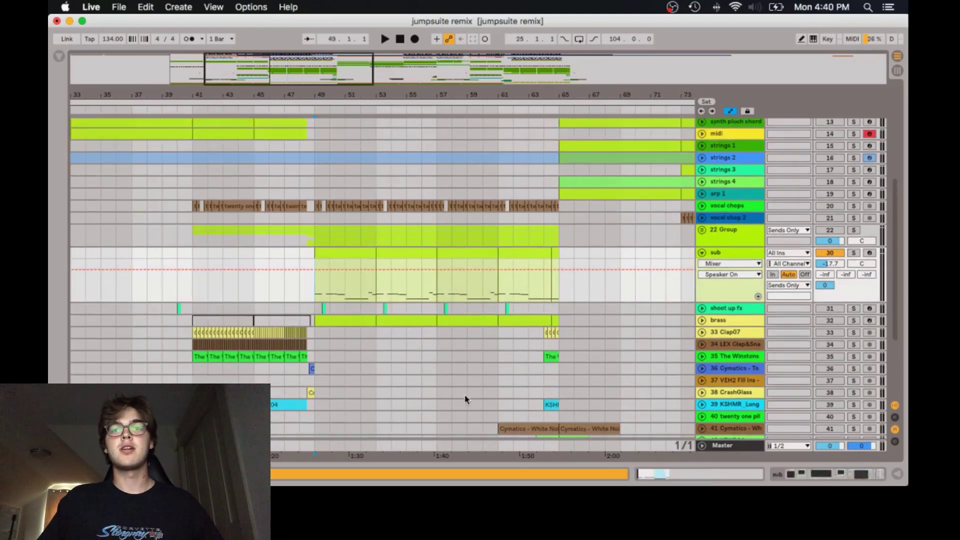
pyautogui.scroll(3, 465, 400)
pyautogui.scroll(-2, 465, 399)
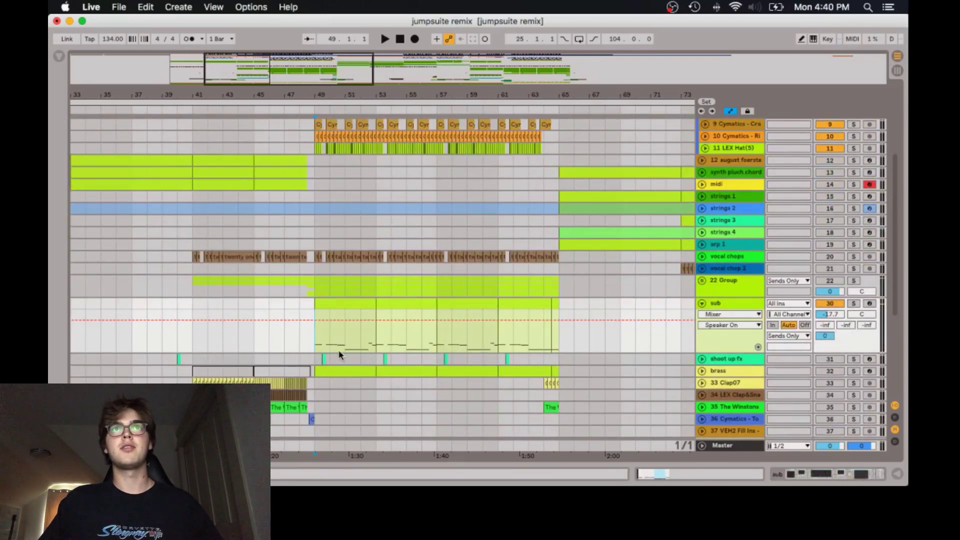
pyautogui.press('space')
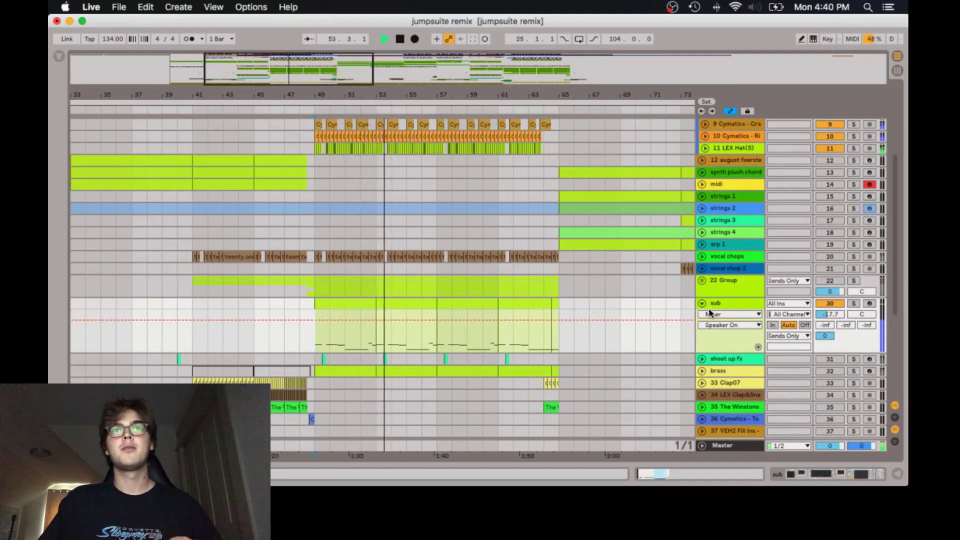
pyautogui.press('space')
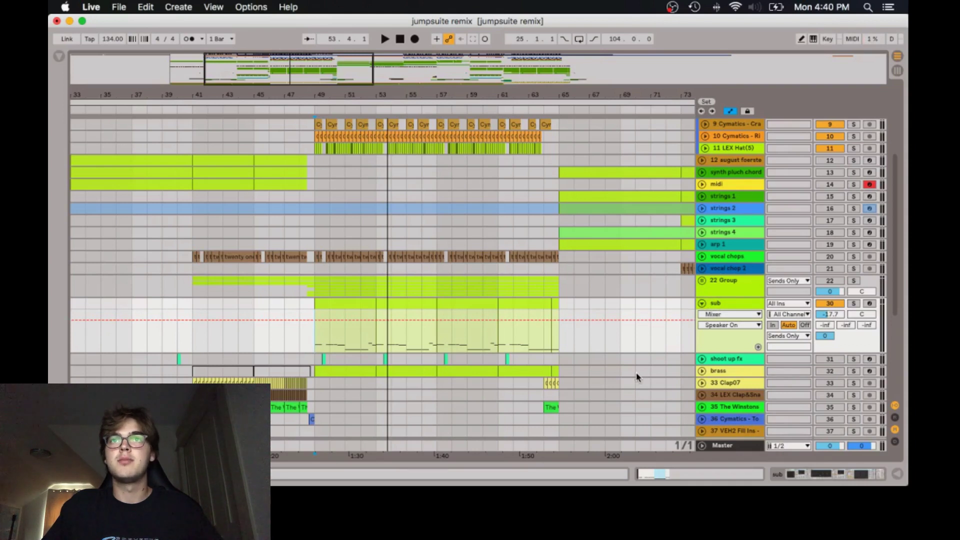
# Examine the sub track's device chain and its Serum patch, close both views and fold the track.
pyautogui.scroll(4, 636, 372)
pyautogui.scroll(-5, 639, 374)
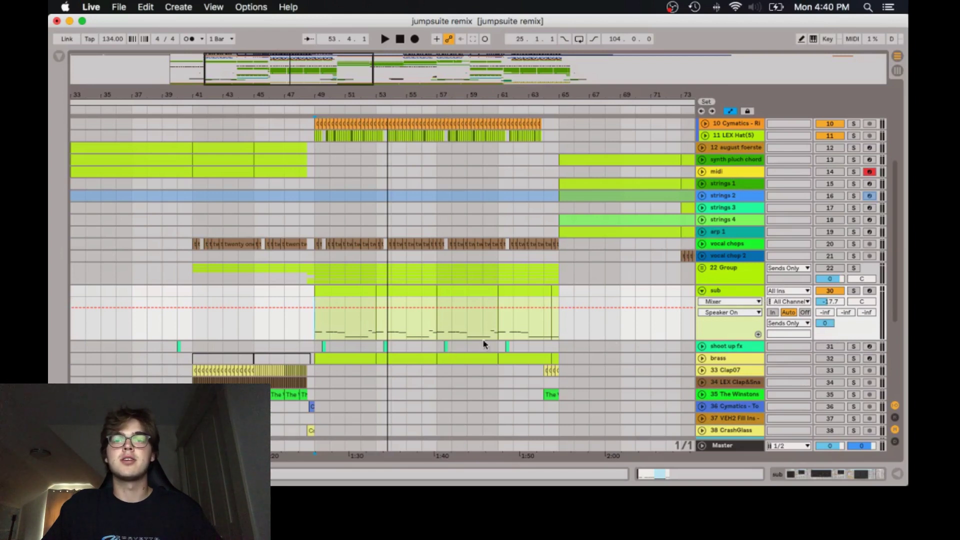
pyautogui.doubleClick(749, 292)
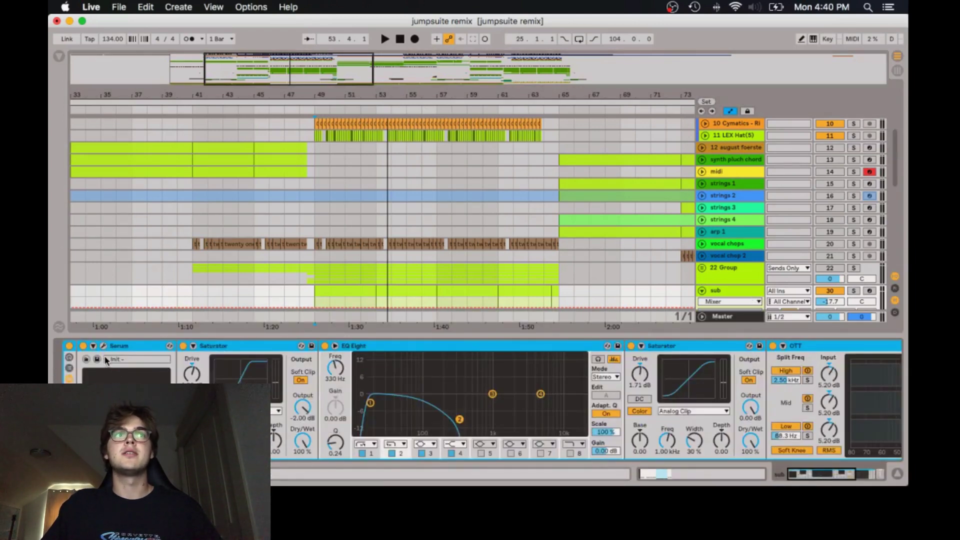
pyautogui.click(102, 344)
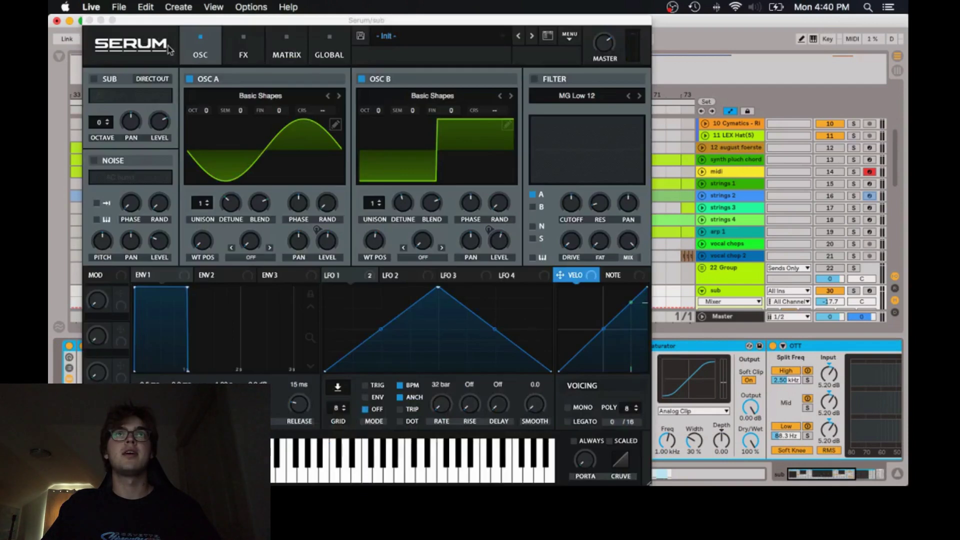
pyautogui.click(89, 21)
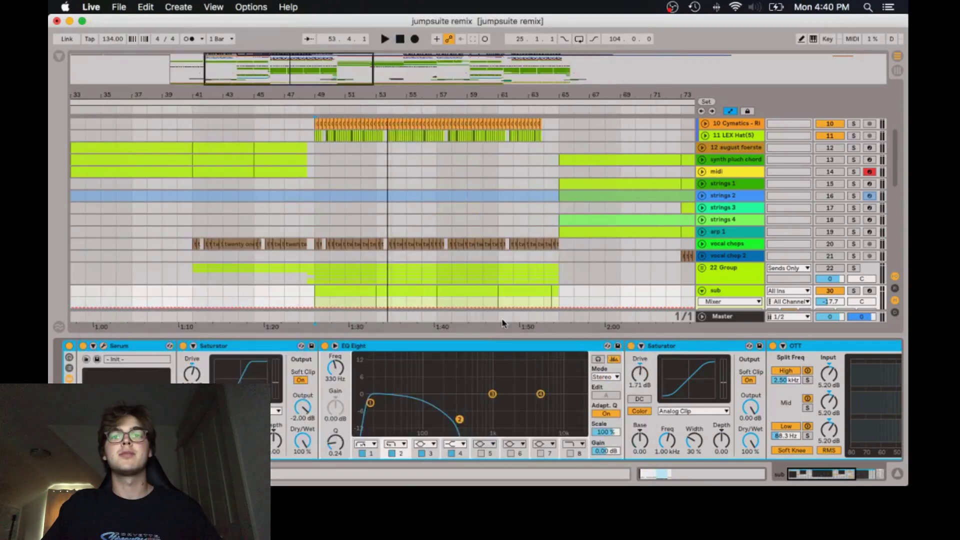
pyautogui.moveTo(517, 337); pyautogui.dragTo(659, 477)
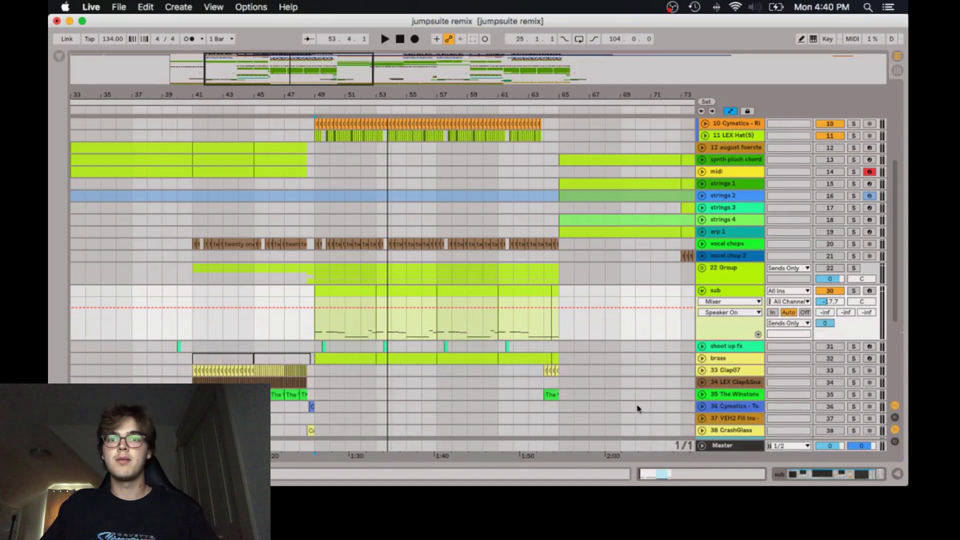
pyautogui.click(702, 291)
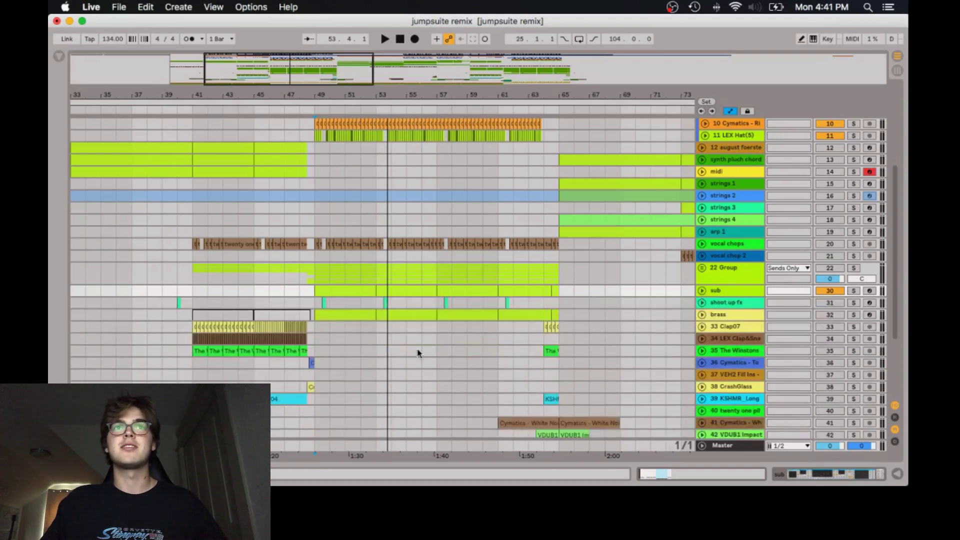
# Unfold and activate the brass track, and play the drop from bar 49 with drums, sub and brass.
pyautogui.scroll(5, 736, 340)
pyautogui.scroll(-10, 747, 280)
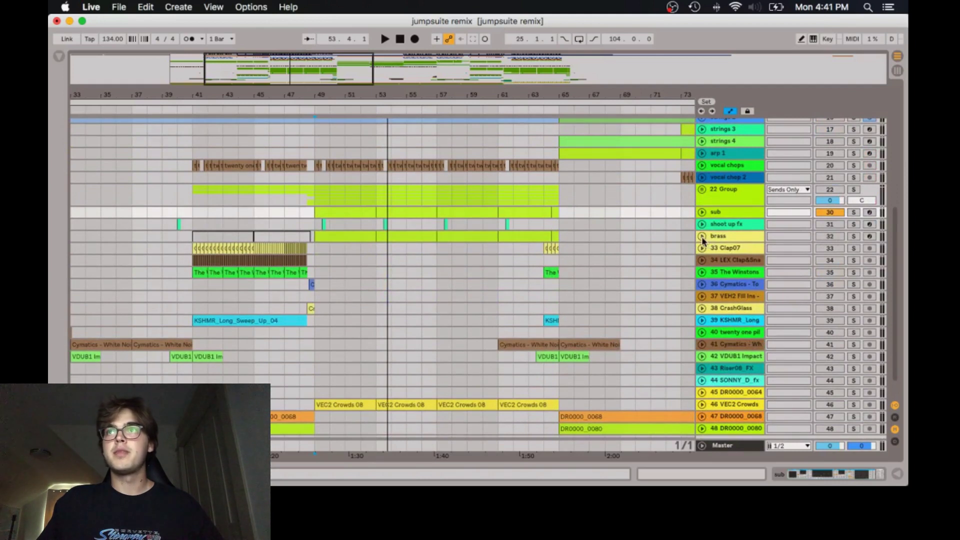
pyautogui.click(702, 237)
pyautogui.click(829, 237)
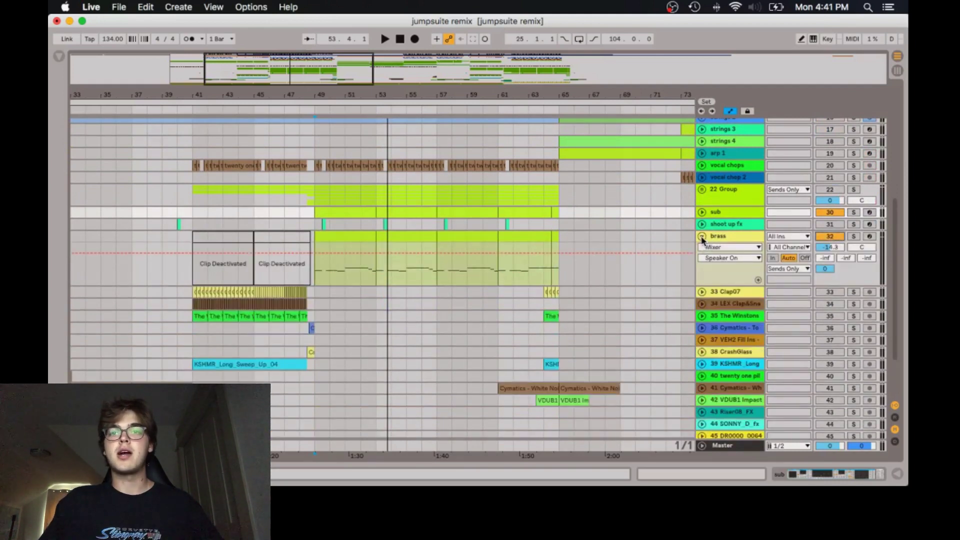
pyautogui.click(321, 265)
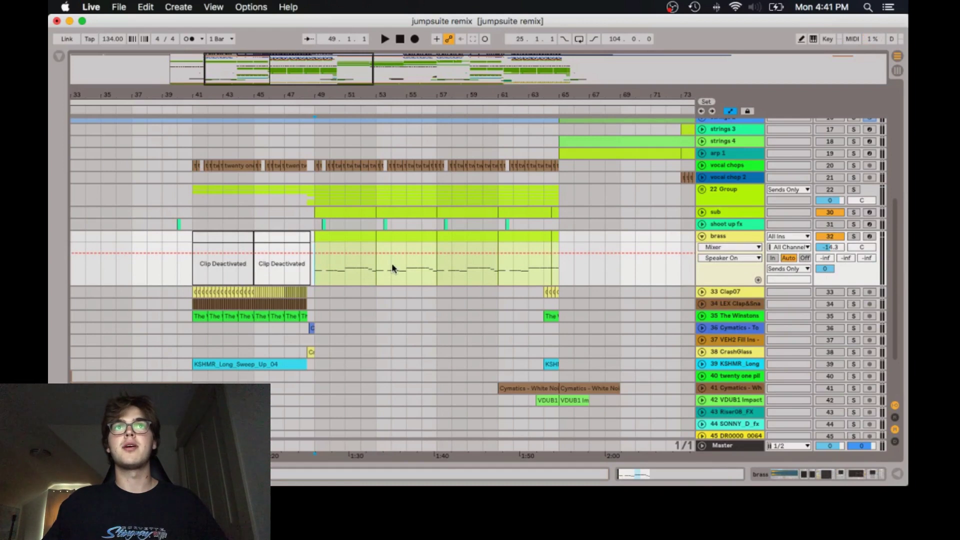
pyautogui.press('space')
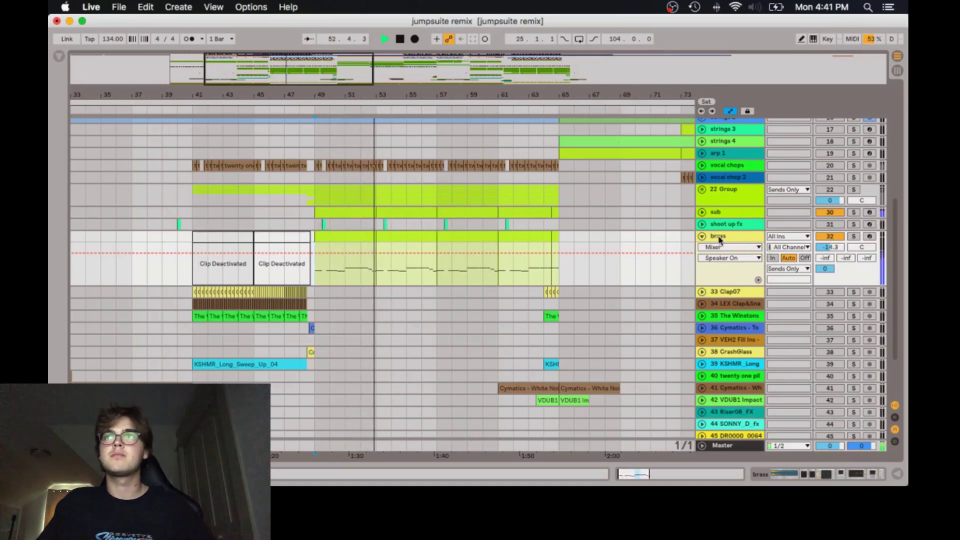
# Fold the brass track, unfold 22 Group and deactivate its sawchords, lead and gritty bass tracks.
pyautogui.click(701, 238)
pyautogui.click(702, 196)
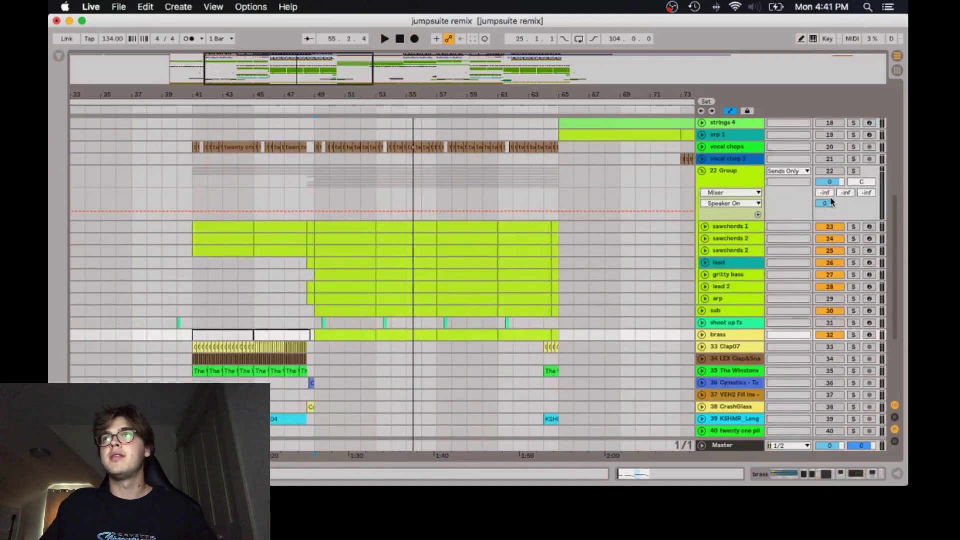
pyautogui.moveTo(832, 227); pyautogui.dragTo(834, 288)
pyautogui.click(835, 267)
# Unfold and activate the sawchords 1 track in 22 Group and place the playback start at bar 49.
pyautogui.click(705, 227)
pyautogui.click(830, 227)
pyautogui.click(314, 252)
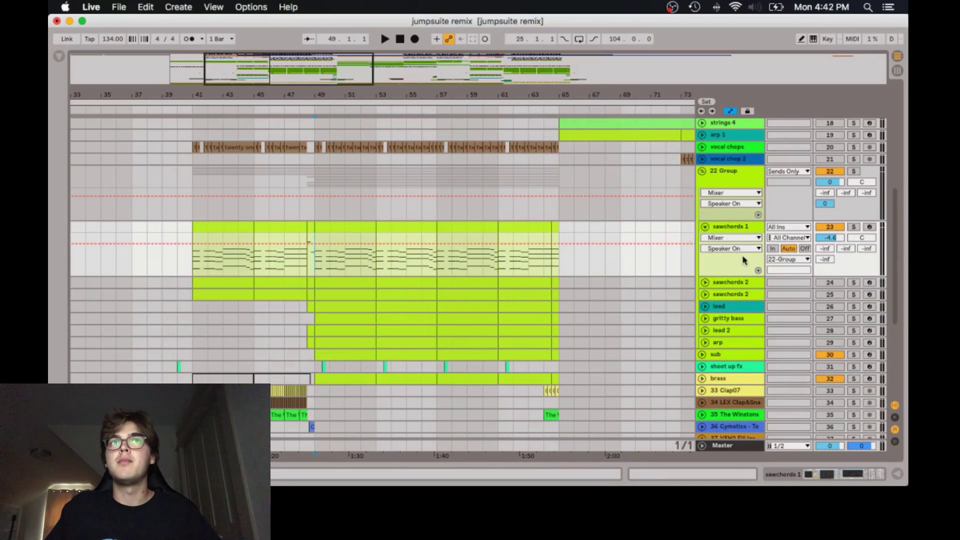
# Examine the notes of the sawchords 1 clip at bar 49, close the clip view and play with 22 Group soloed.
pyautogui.doubleClick(345, 226)
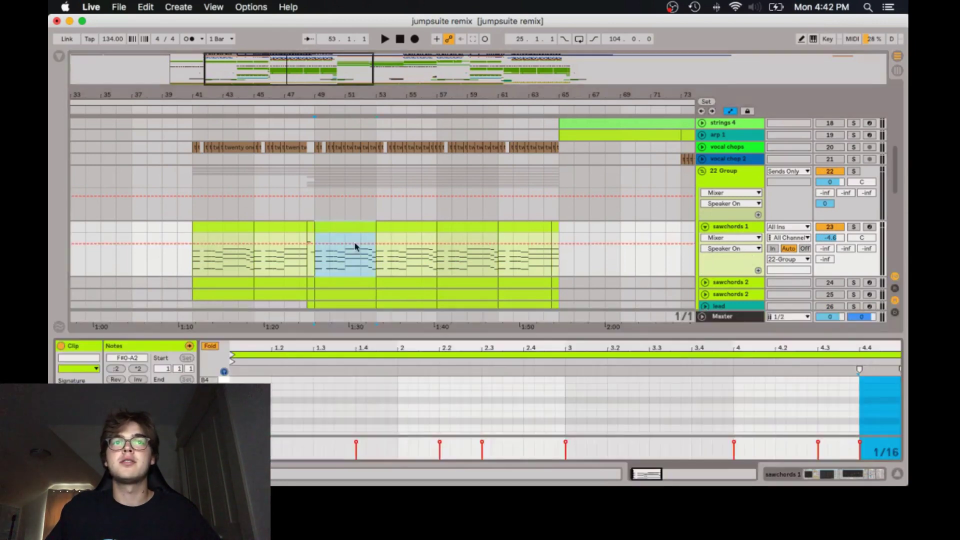
pyautogui.moveTo(385, 334); pyautogui.dragTo(380, 29)
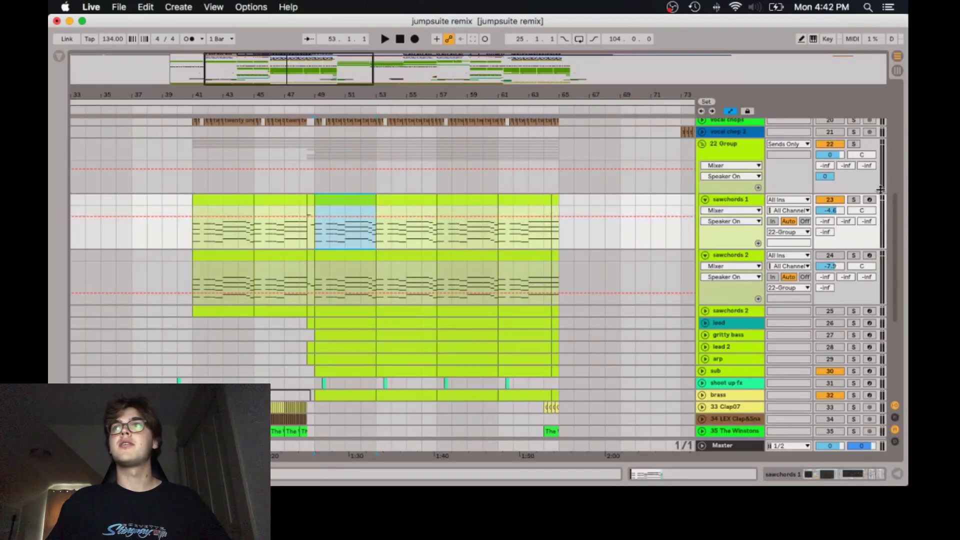
pyautogui.click(853, 144)
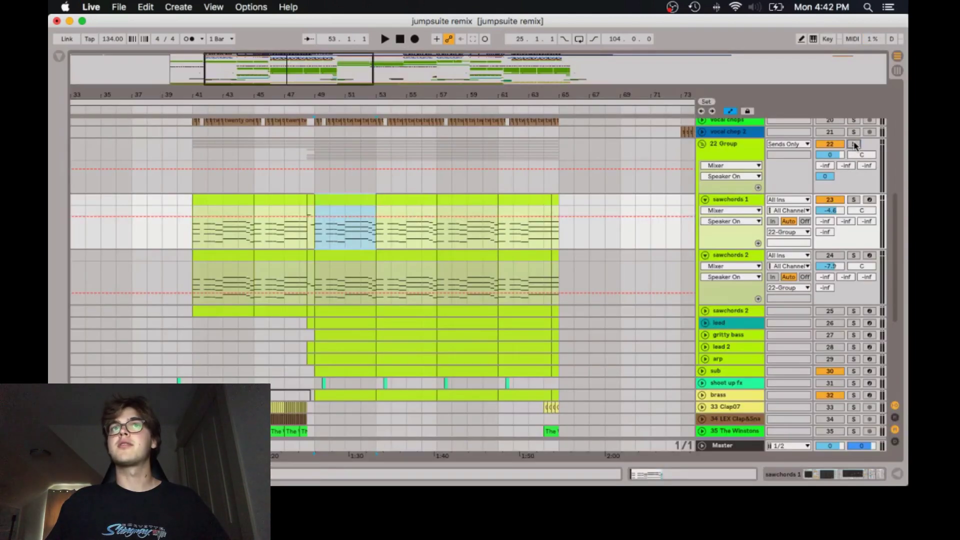
pyautogui.press('space')
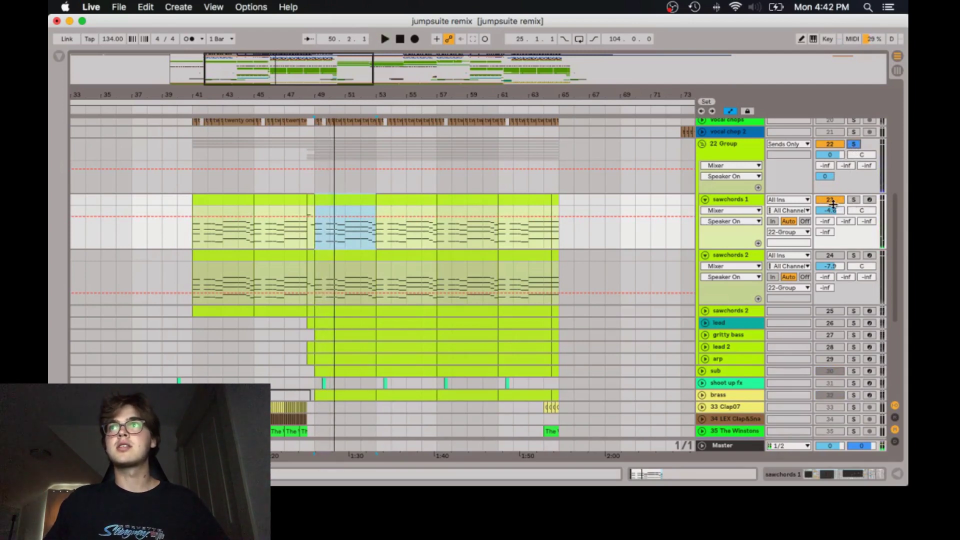
# Solo each of the two sawchords 2 tracks in turn and listen to them from bar 49.
pyautogui.click(853, 255)
pyautogui.click(828, 255)
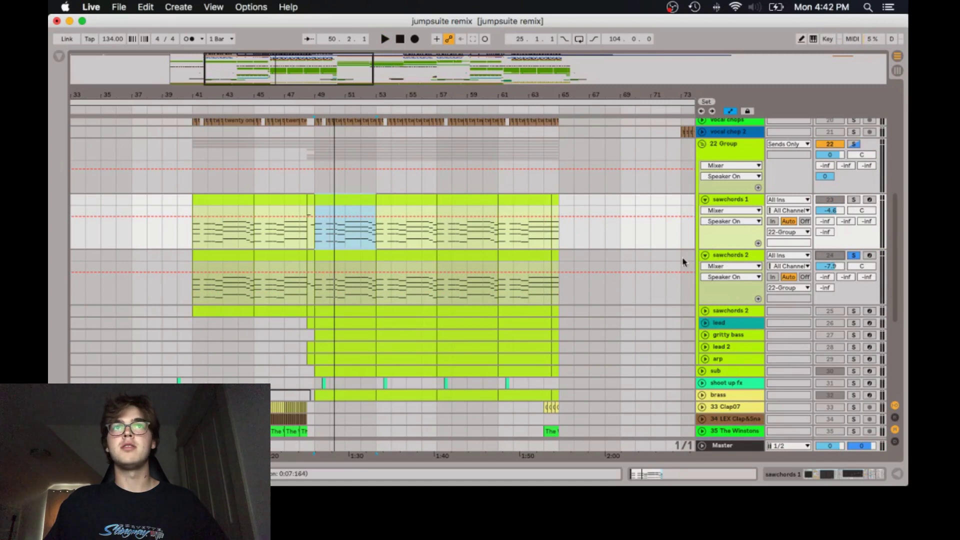
pyautogui.click(315, 285)
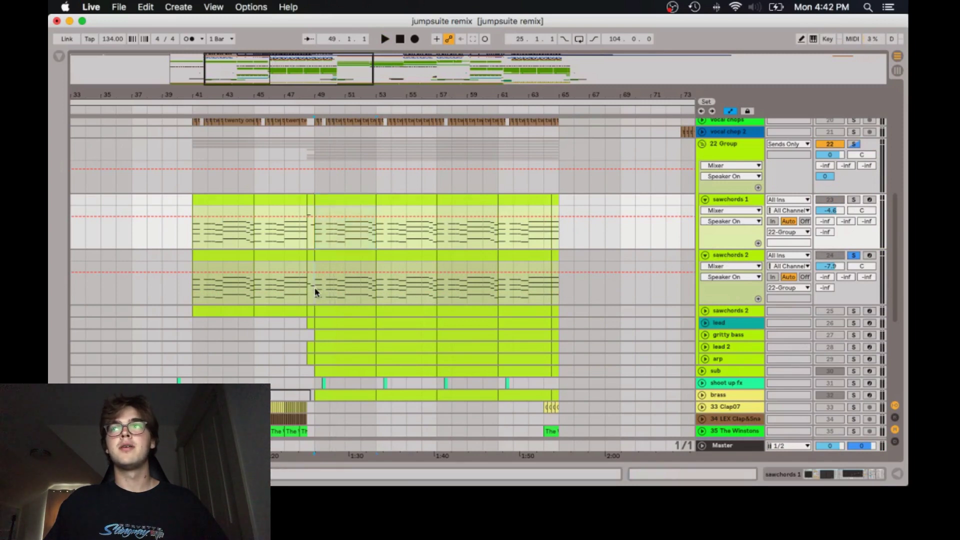
pyautogui.press('space')
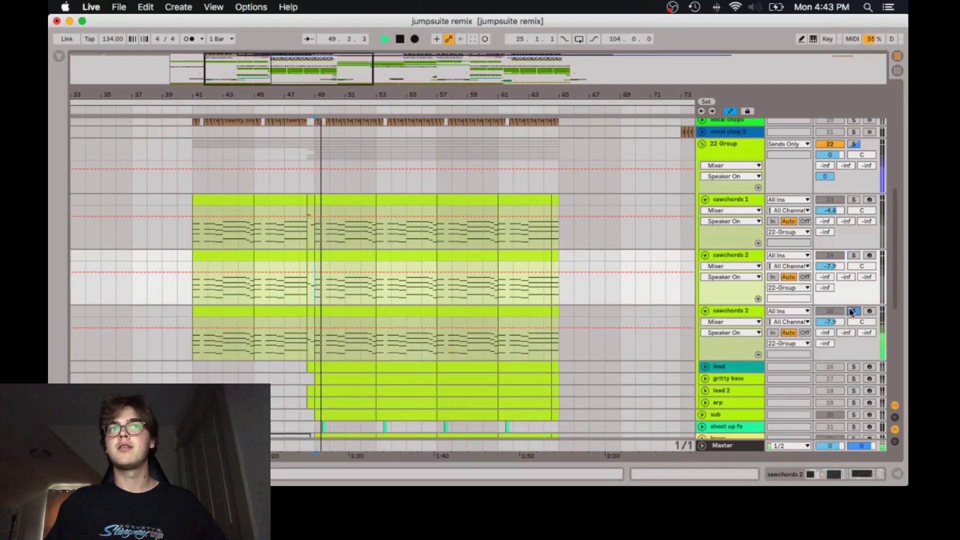
pyautogui.press('space')
pyautogui.click(324, 333)
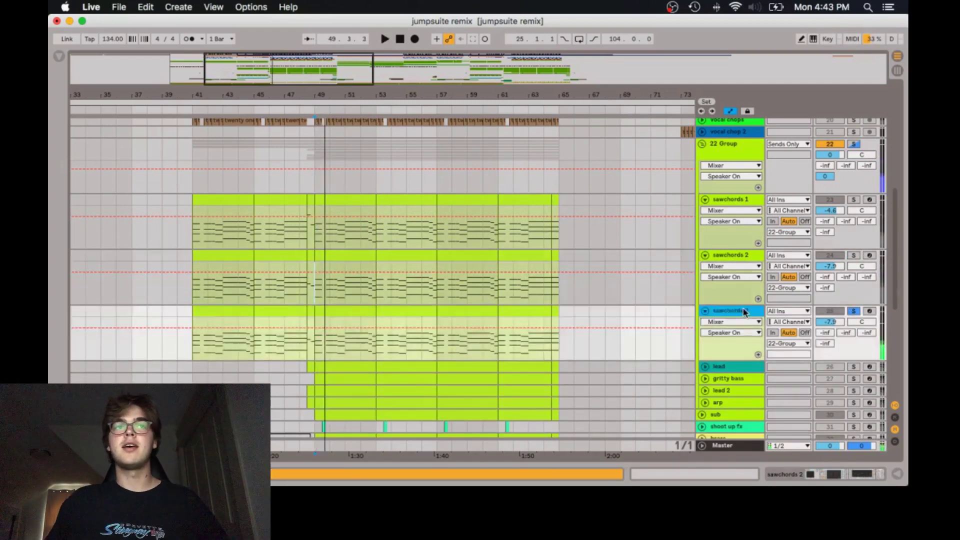
# Examine the device chain and Serum patch of the lower sawchords 2 track, and close both views.
pyautogui.press('super+alt+l')
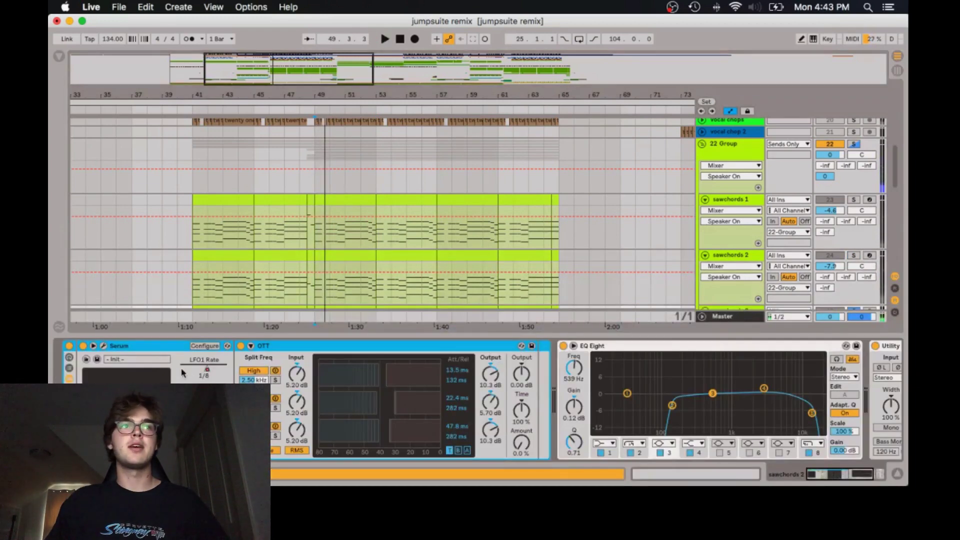
pyautogui.click(103, 346)
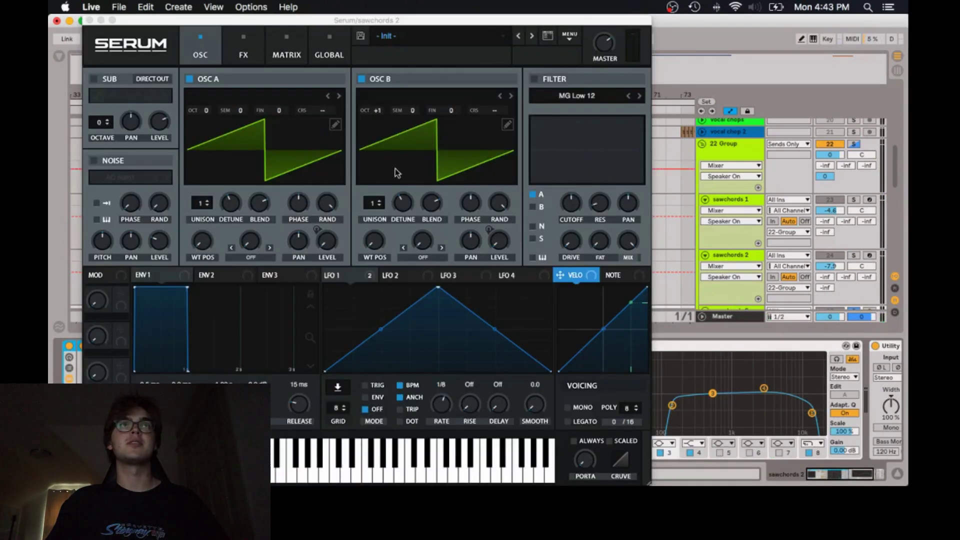
pyautogui.click(89, 20)
pyautogui.press('super+alt+l')
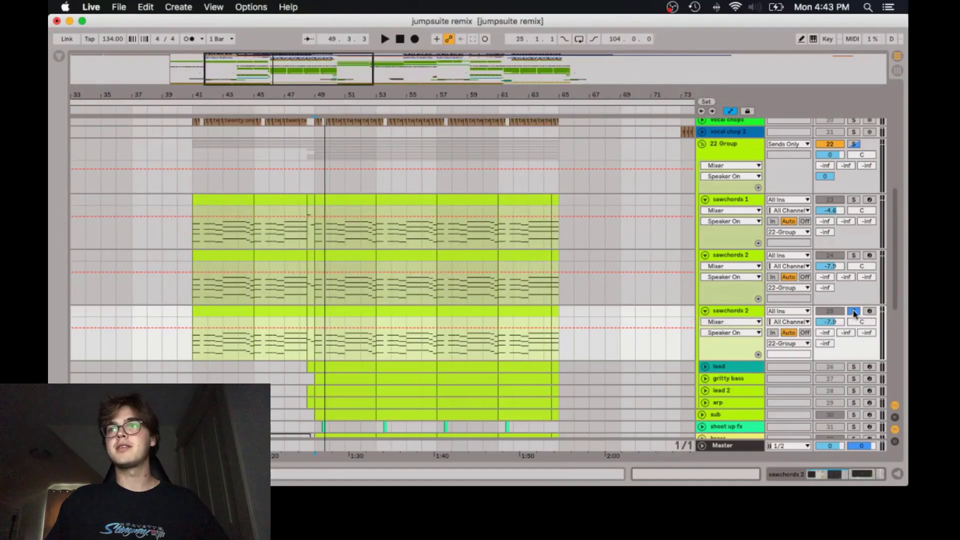
# Unsolo the sawchords 2 track and play all three sawchords tracks together with 22 Group soloed.
pyautogui.click(853, 311)
pyautogui.click(853, 144)
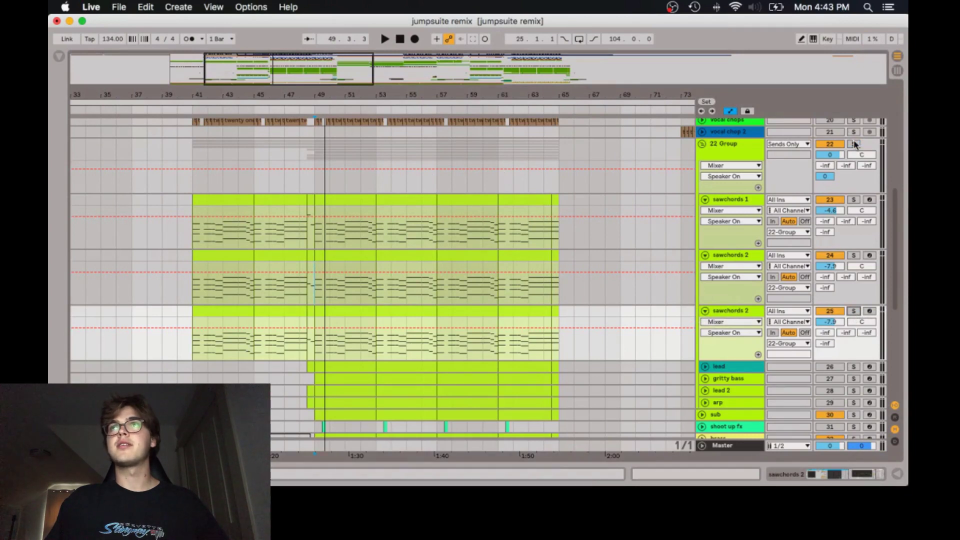
pyautogui.press('space')
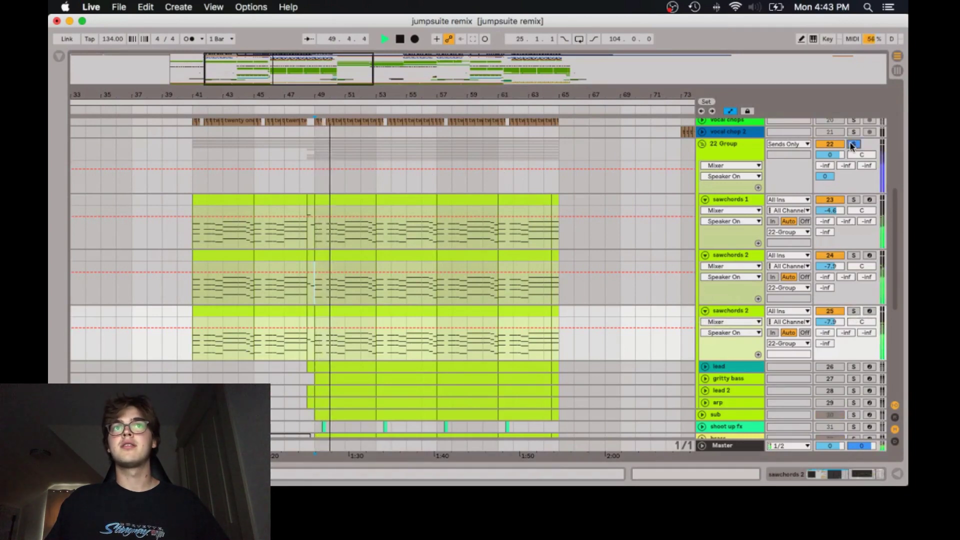
pyautogui.press('space')
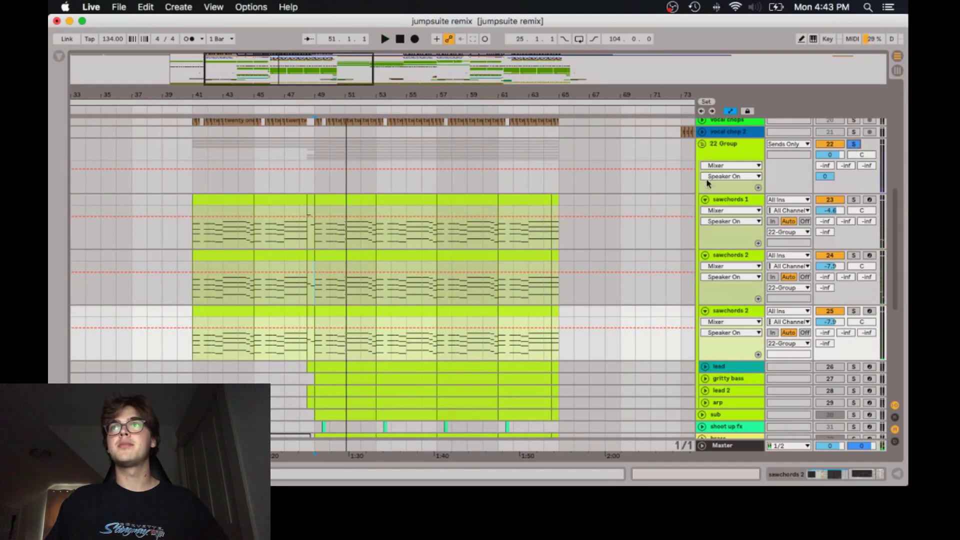
# Fold the three sawchords tracks and unfold the lead track below them.
pyautogui.click(705, 200)
pyautogui.click(705, 212)
pyautogui.click(705, 223)
pyautogui.click(705, 235)
pyautogui.click(705, 235)
pyautogui.click(705, 236)
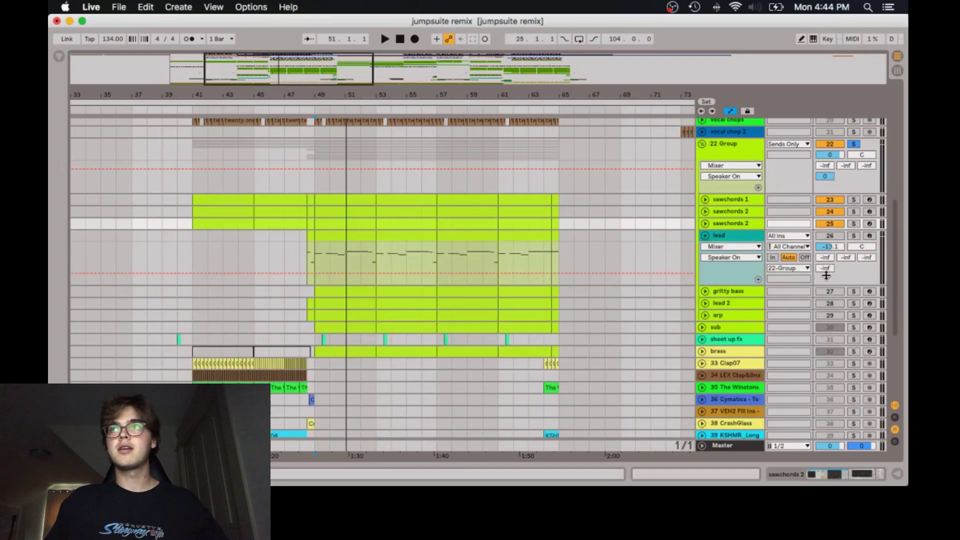
# Solo the lead track and play it from bar 49.
pyautogui.click(853, 235)
pyautogui.click(313, 274)
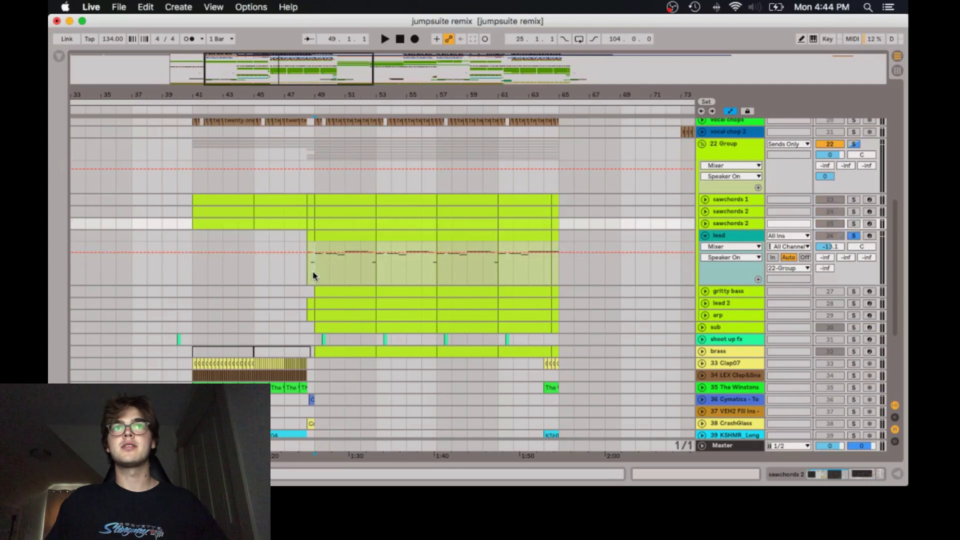
pyautogui.press('space')
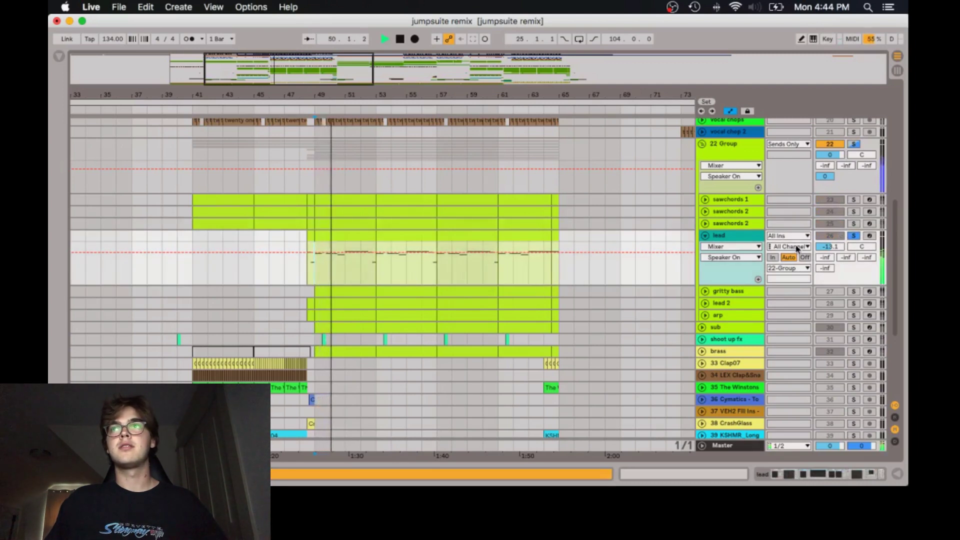
pyautogui.press('space')
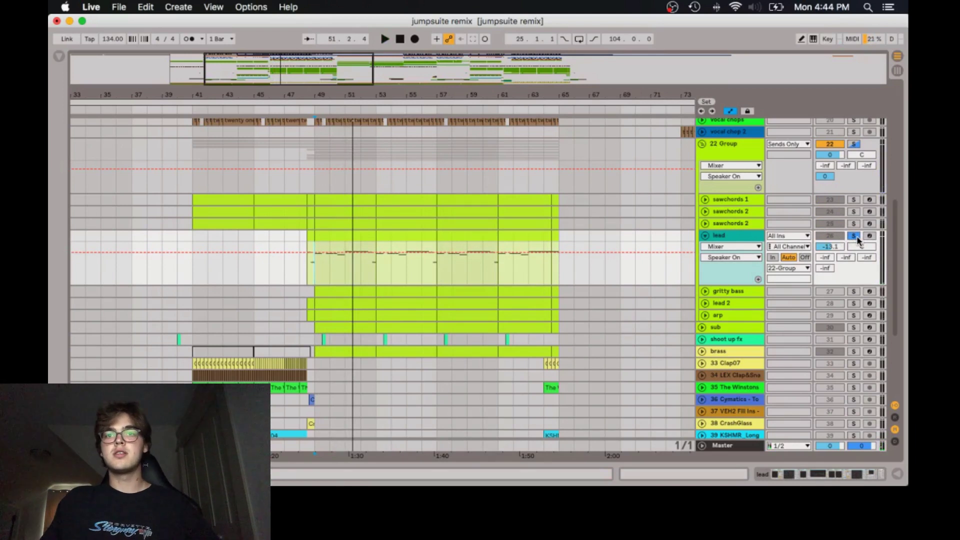
# Examine the lead track's device chain from Serum through to its last effects.
pyautogui.doubleClick(745, 237)
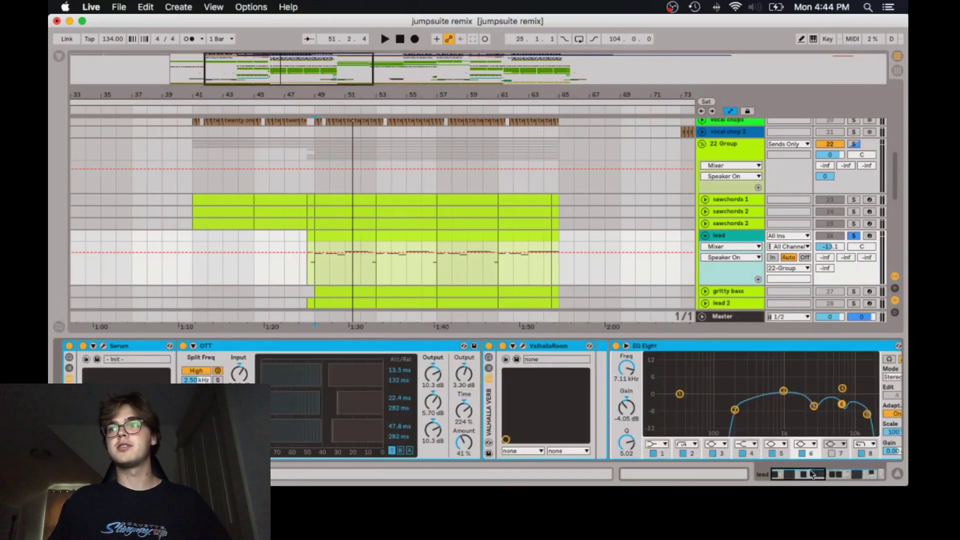
pyautogui.moveTo(812, 473); pyautogui.dragTo(869, 474)
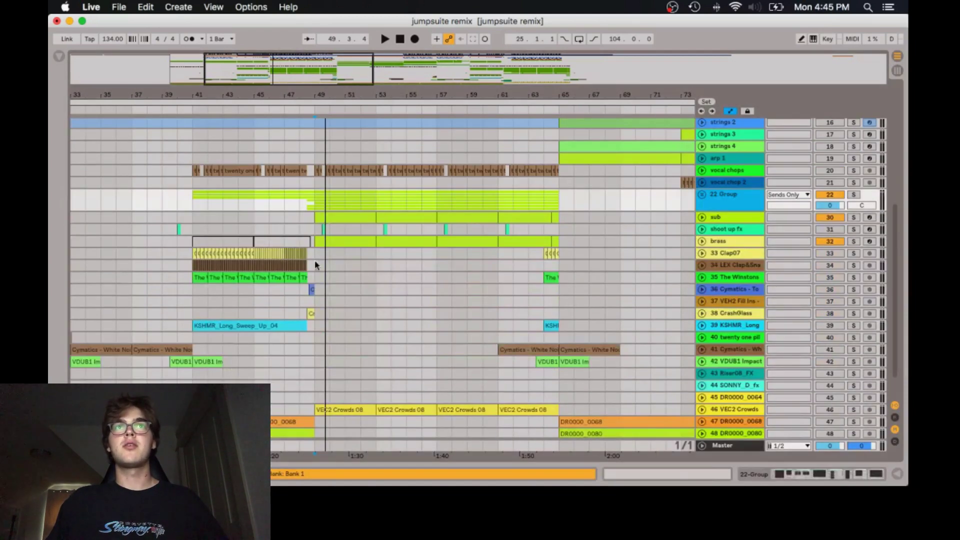
# Play the drop from bar 49 with 22 Group added to the drums, sub and brass.
pyautogui.click(329, 266)
pyautogui.press('space')
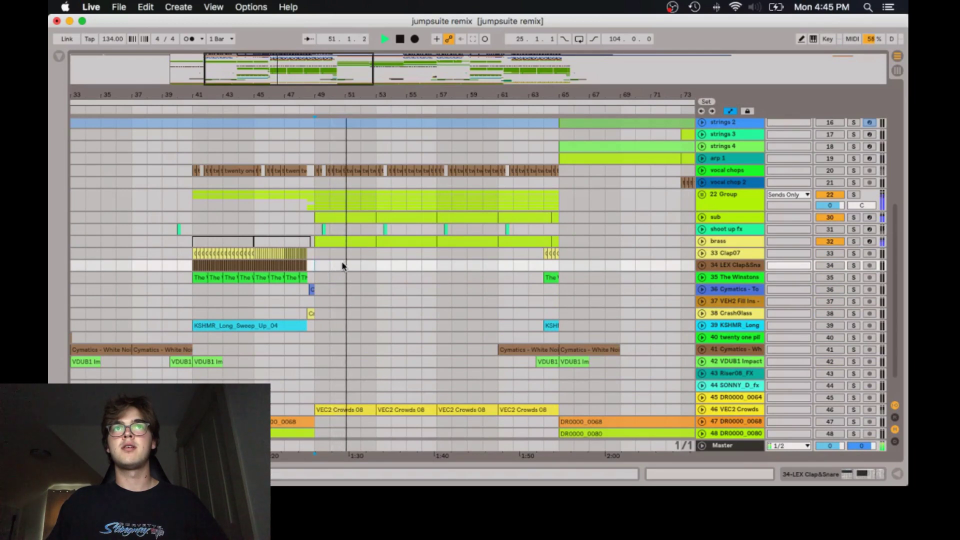
pyautogui.scroll(2, 492, 308)
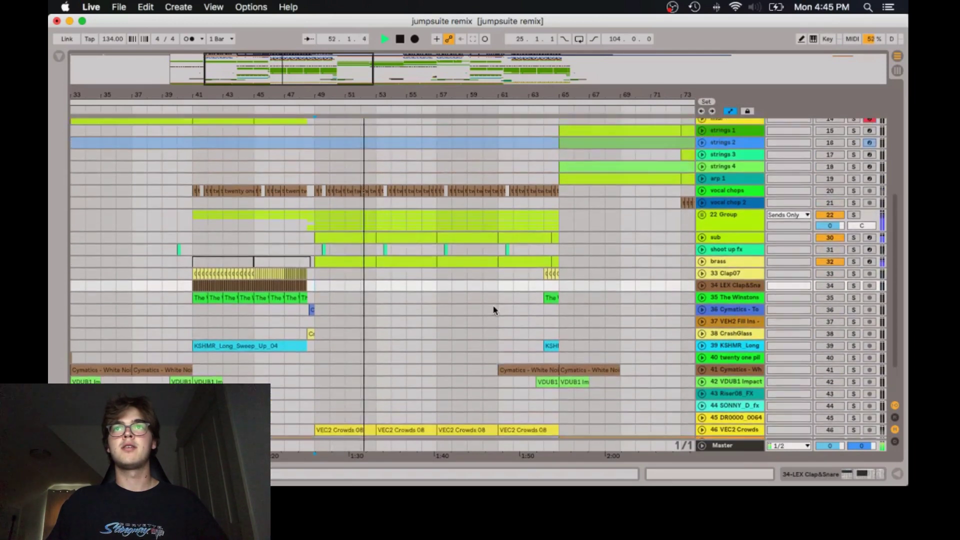
pyautogui.scroll(6, 494, 310)
pyautogui.press('space')
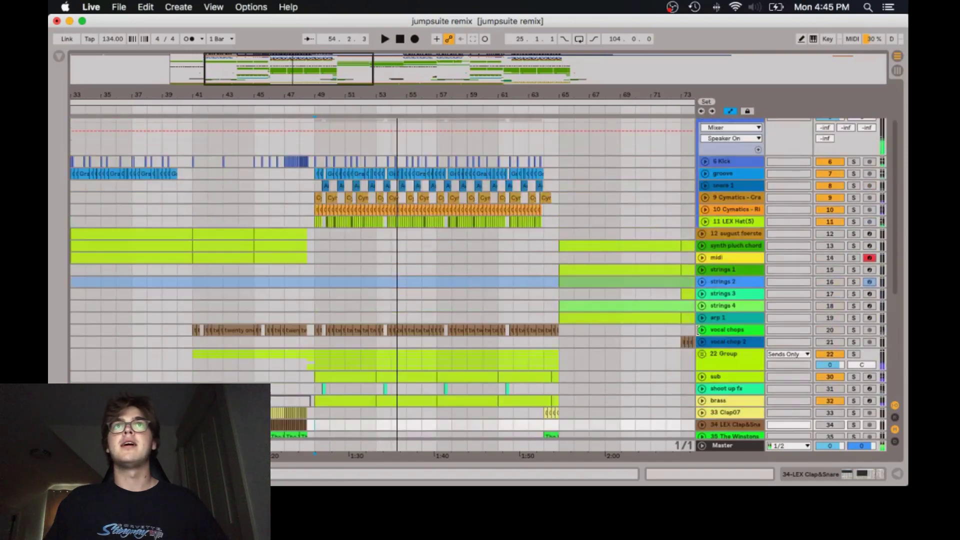
# Unfold and activate the shoot up fx track between sub and brass, and enlarge the timeline around the drop.
pyautogui.scroll(3, 698, 334)
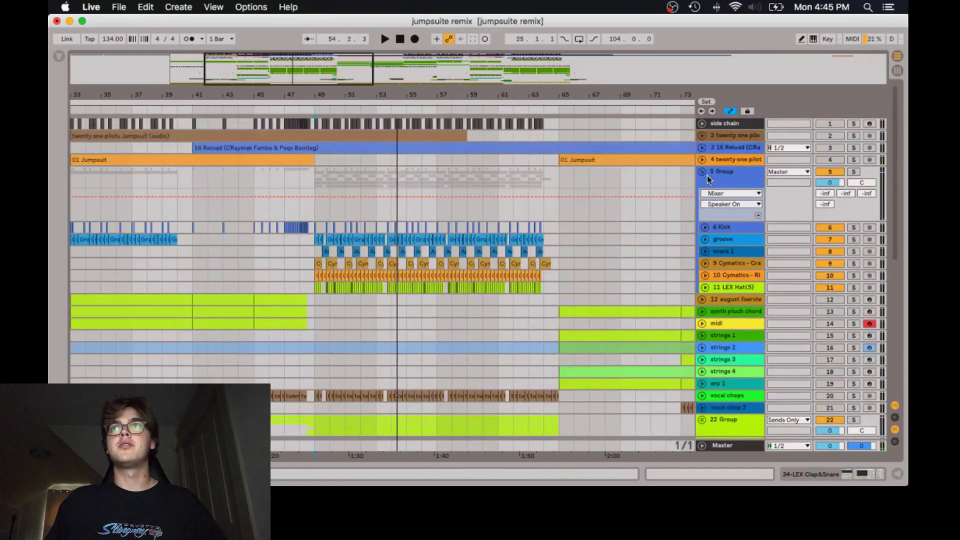
pyautogui.scroll(-8, 438, 340)
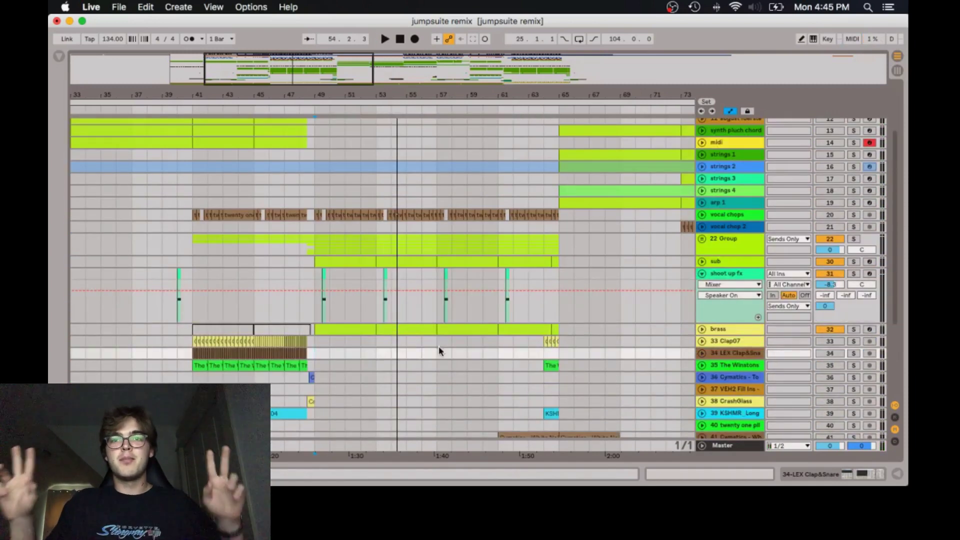
pyautogui.press('+')
pyautogui.moveTo(256, 61); pyautogui.dragTo(255, 70)
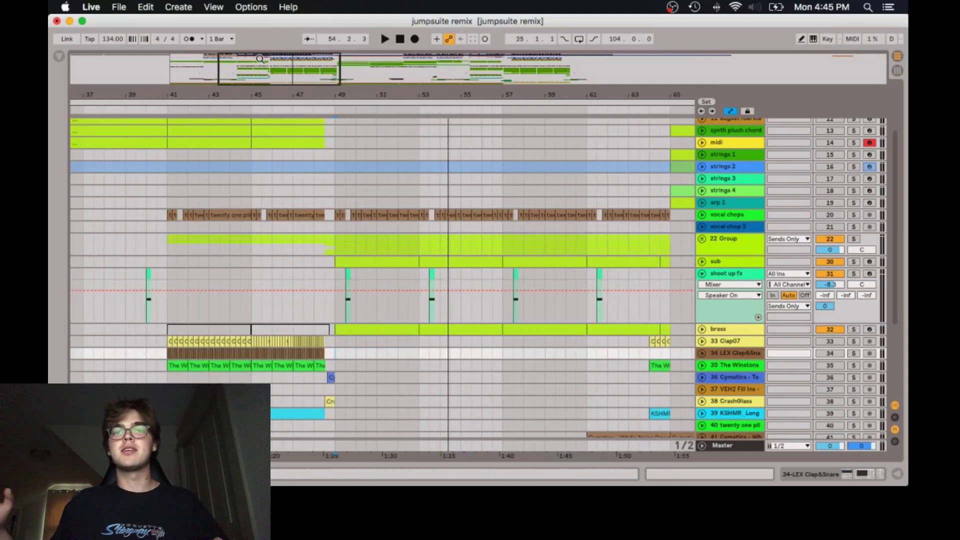
# Solo the shoot up fx track and play its clip just after bar 49.
pyautogui.click(853, 273)
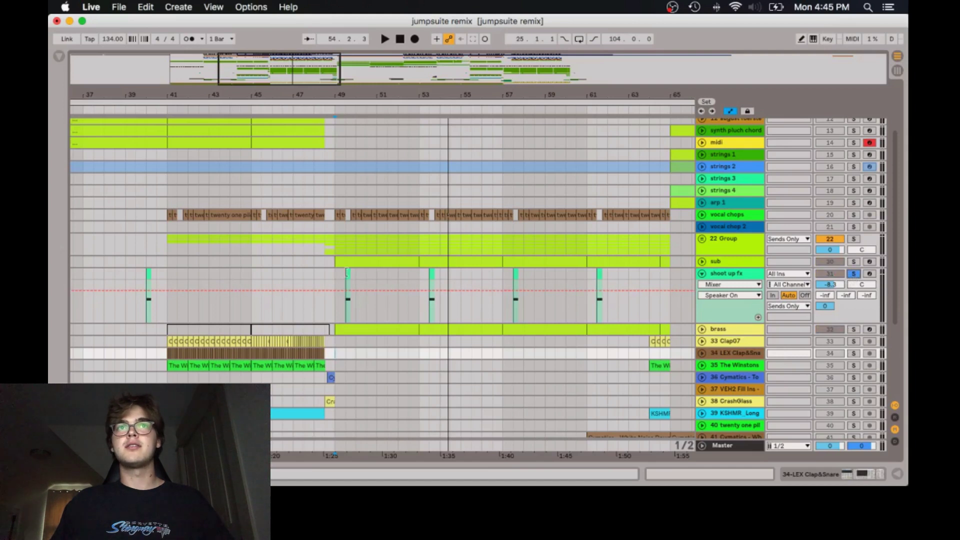
pyautogui.click(346, 273)
pyautogui.press('space')
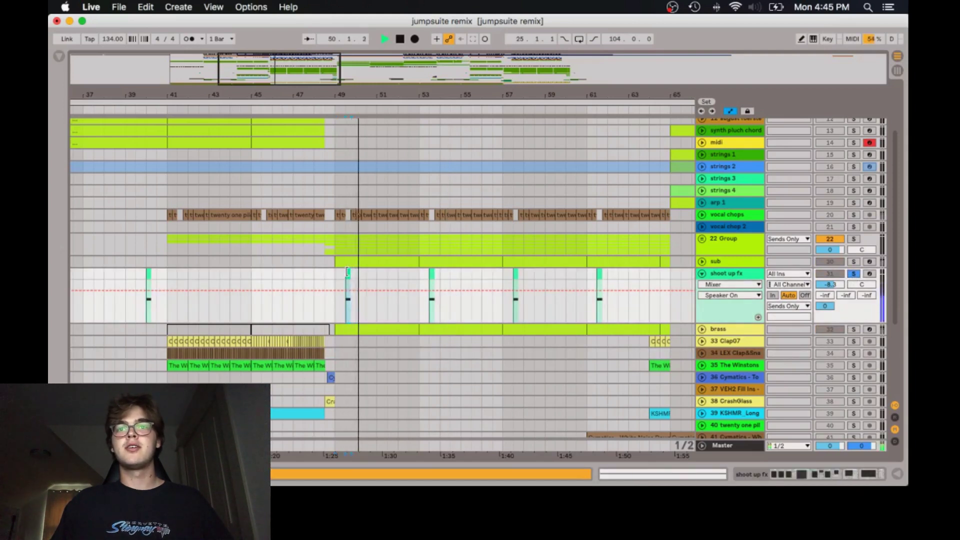
pyautogui.press('space')
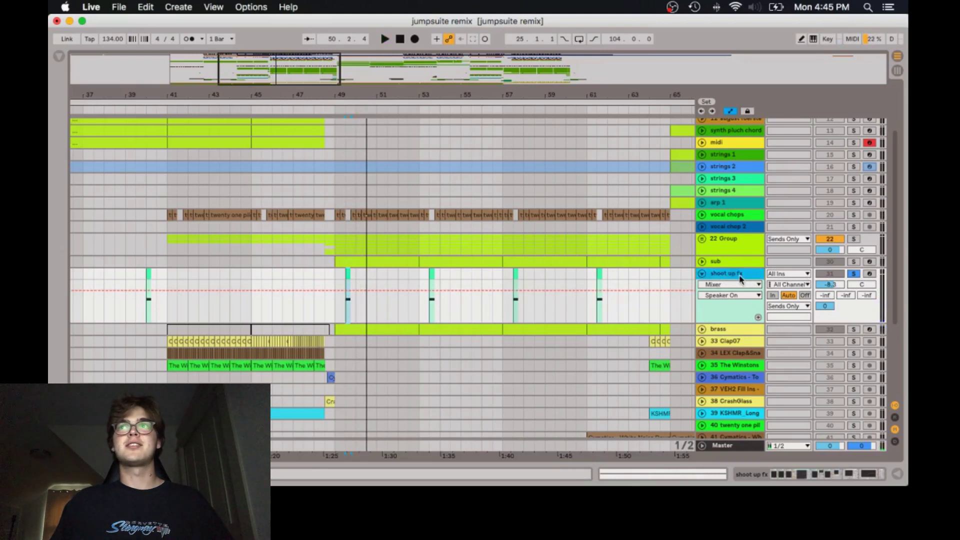
# Examine the shoot up fx track's device chain through to the Utility, close it and fold the track.
pyautogui.doubleClick(740, 278)
pyautogui.moveTo(787, 482); pyautogui.dragTo(879, 470)
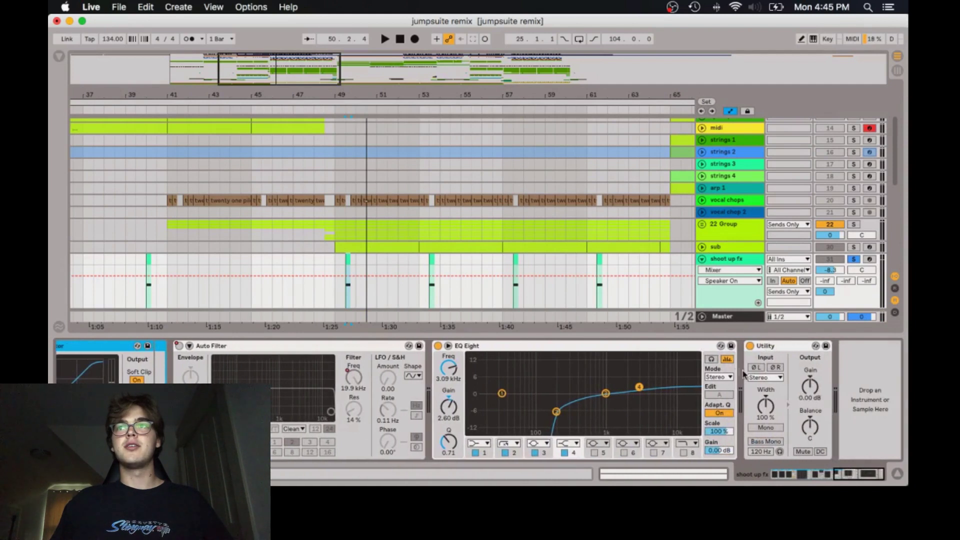
pyautogui.moveTo(721, 335); pyautogui.dragTo(728, 465)
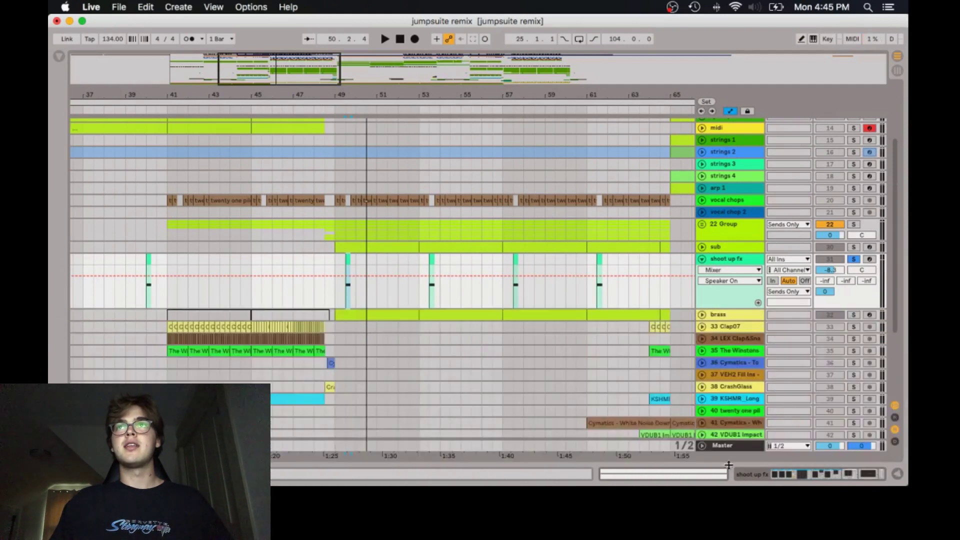
pyautogui.click(702, 259)
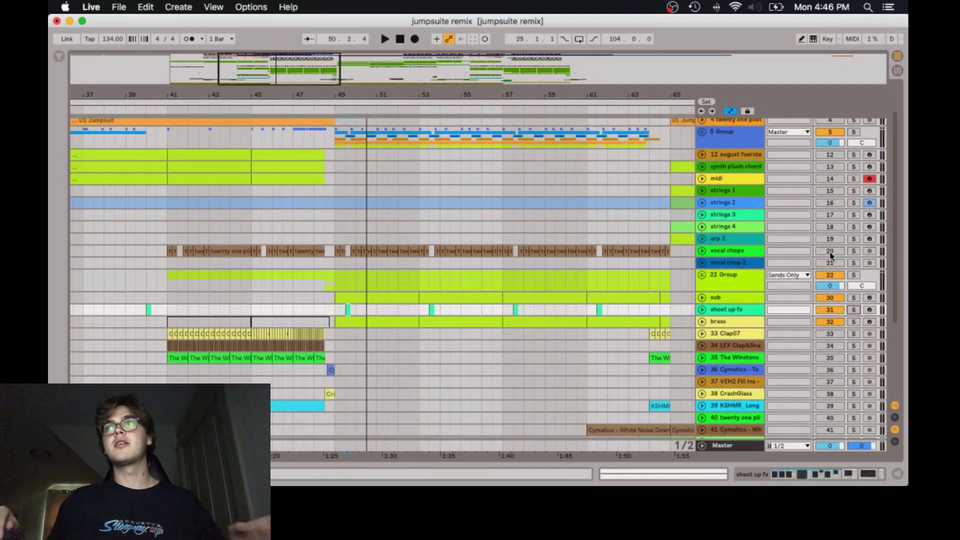
# Solo and unfold the vocal chops track, play it from bar 49, and remove its solo again.
pyautogui.click(854, 251)
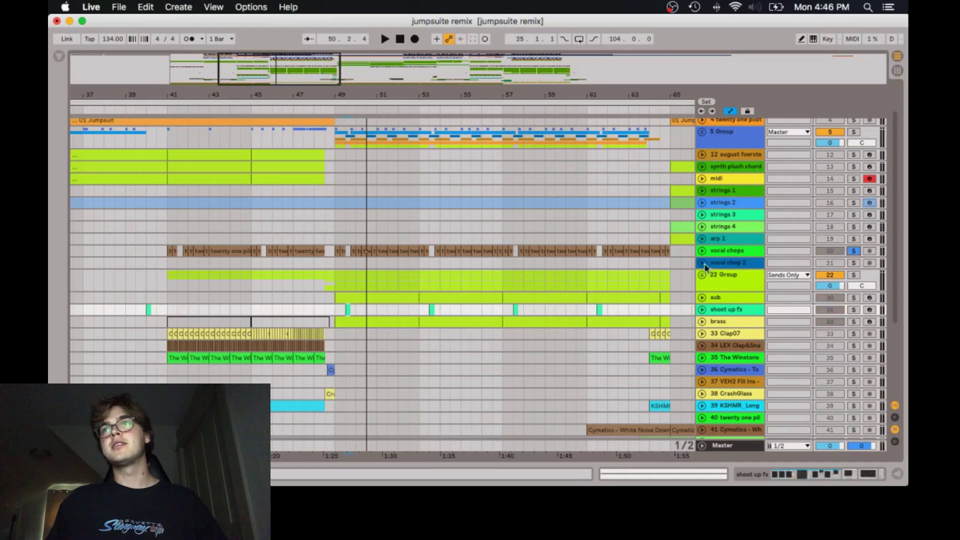
pyautogui.click(701, 252)
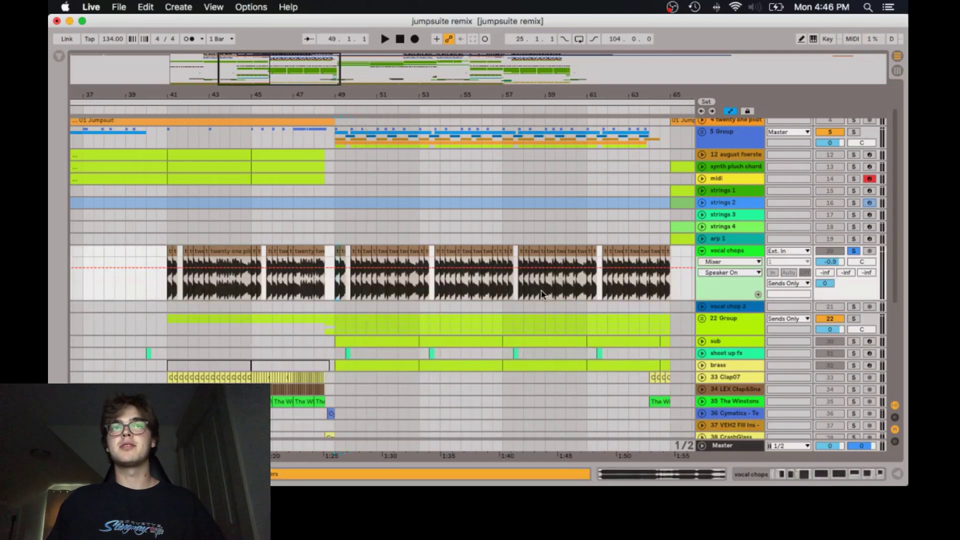
pyautogui.press('space')
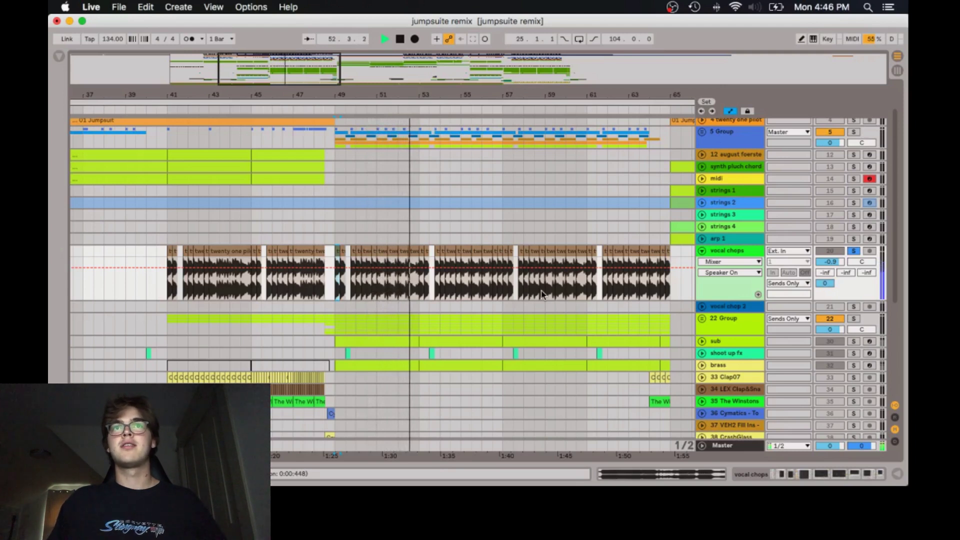
pyautogui.press('space')
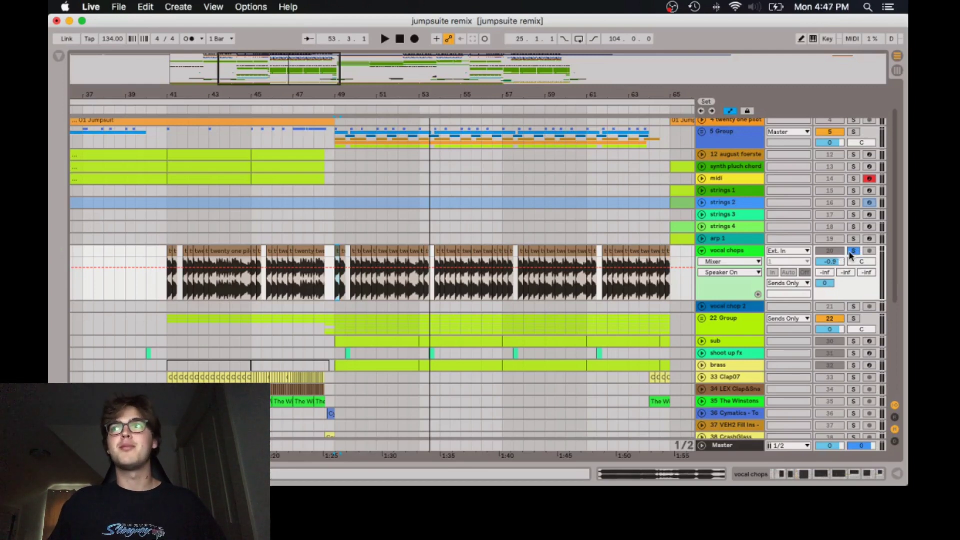
pyautogui.click(851, 251)
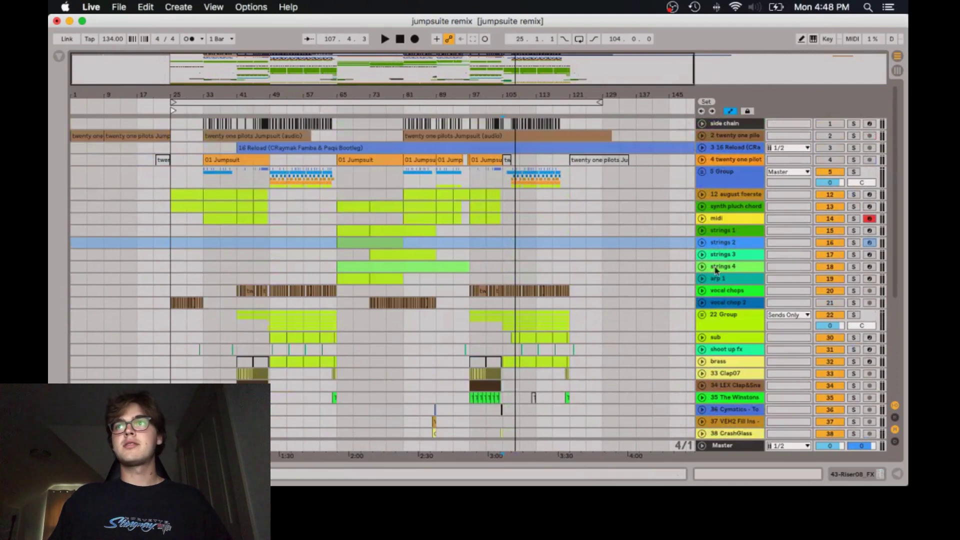
# Play the soloed synth pluck chord track around bar 33.
pyautogui.scroll(-3, 463, 278)
pyautogui.scroll(3, 463, 278)
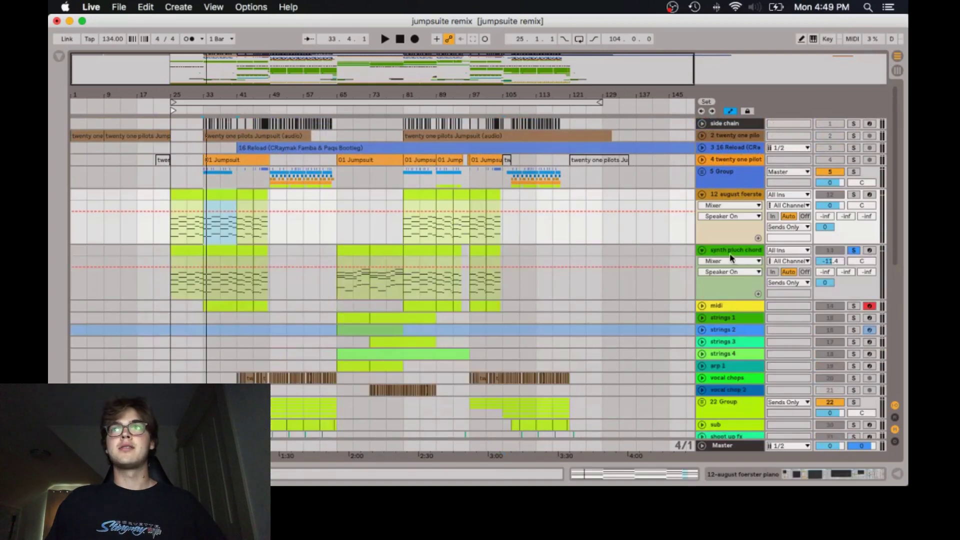
pyautogui.press('space')
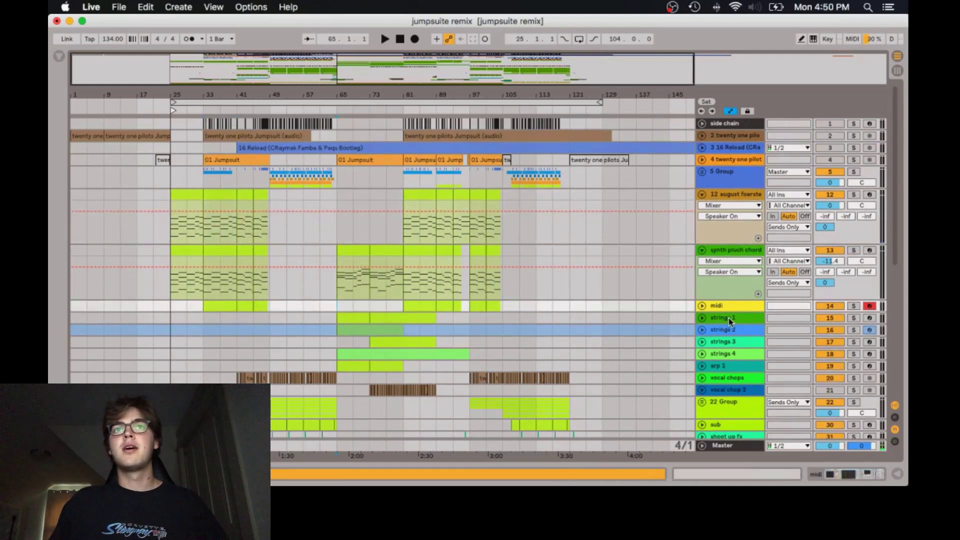
# Solo and unfold the strings 1 to strings 4 tracks together, and play them from bar 73.
pyautogui.click(728, 354)
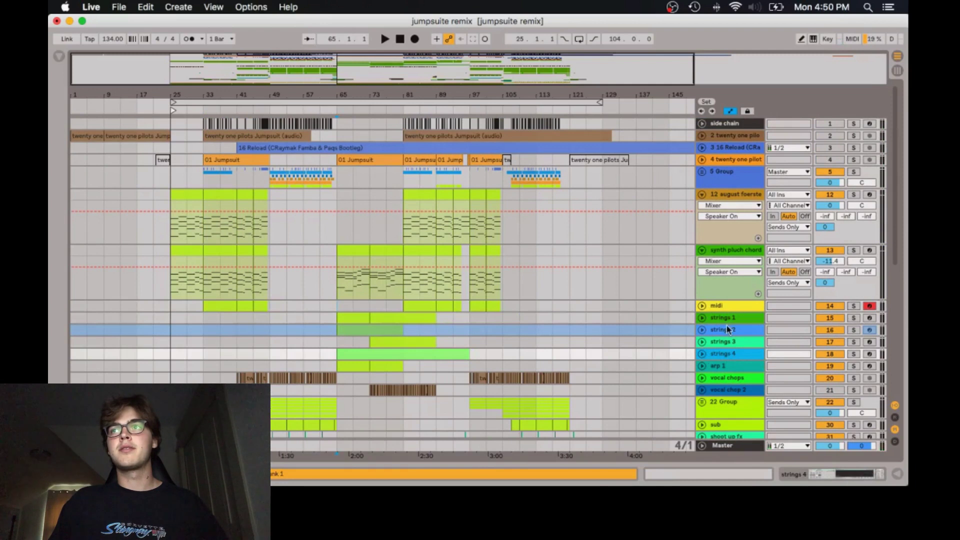
pyautogui.keyDown('shift'); pyautogui.click(710, 319); pyautogui.keyUp('shift')
pyautogui.press('s')
pyautogui.click(703, 318)
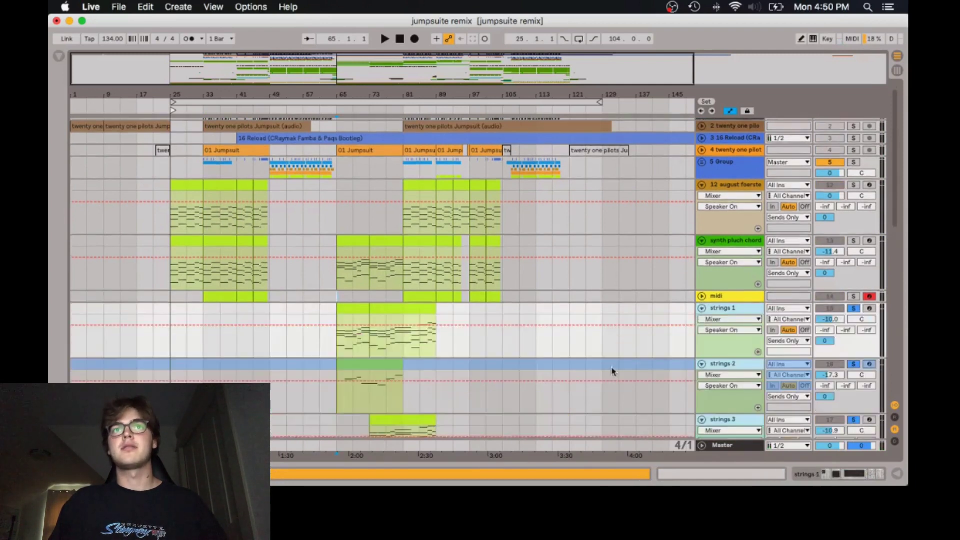
pyautogui.click(370, 403)
pyautogui.press('space')
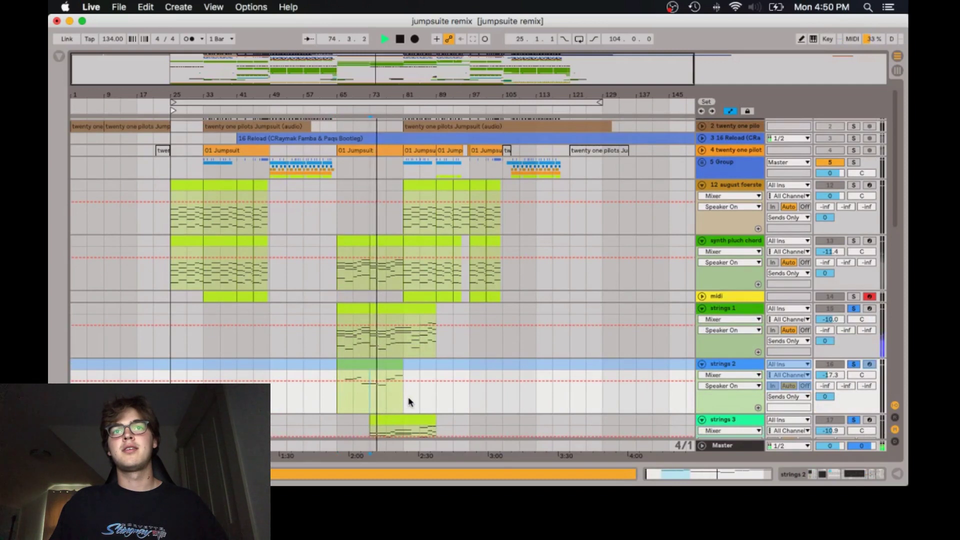
pyautogui.scroll(-1, 530, 398)
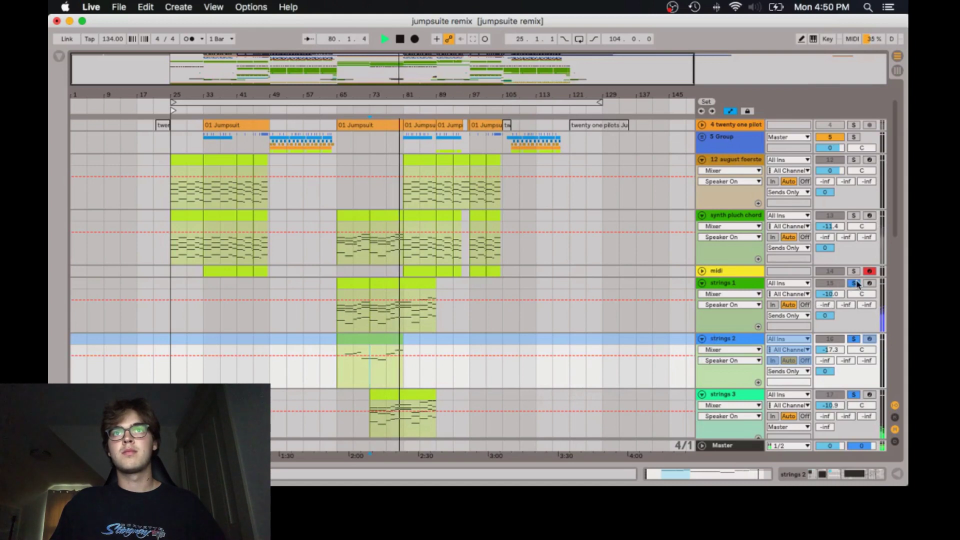
pyautogui.press('space')
# Activate and unfold the 47 DR0000_0068 and 48 DR0000_0080 tracks at the end of the track list.
pyautogui.scroll(-10, 795, 392)
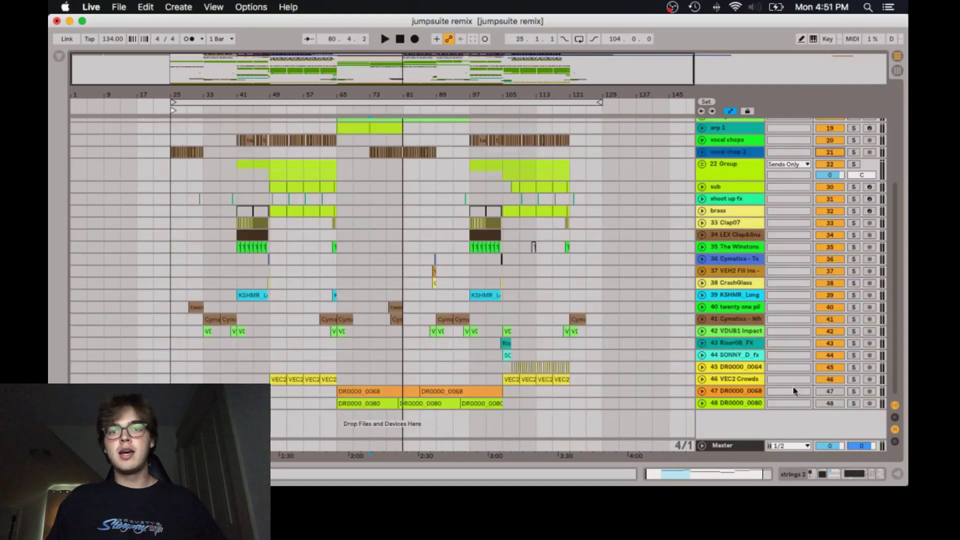
pyautogui.click(702, 391)
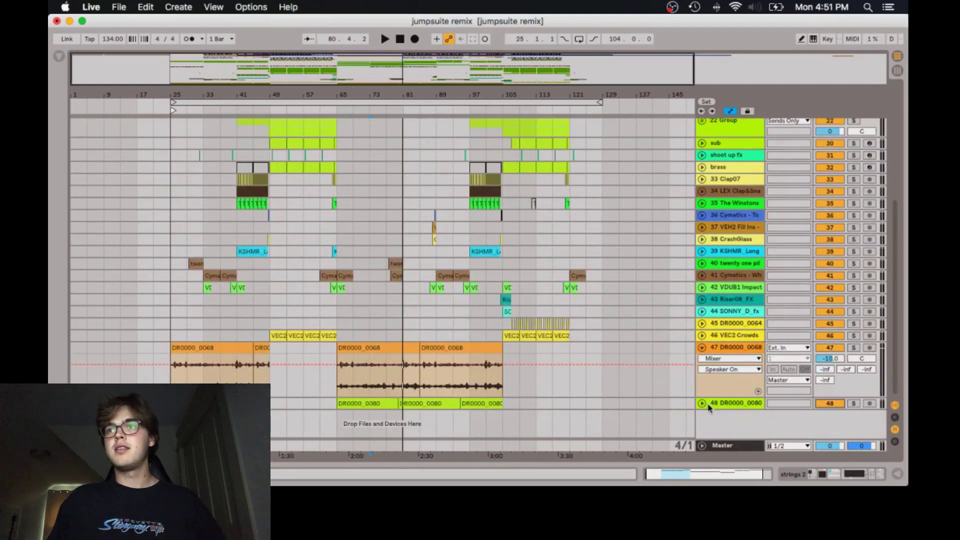
pyautogui.click(702, 402)
# Solo the two DR0000 tracks together and play them from bar 65.
pyautogui.keyDown('shift'); pyautogui.click(732, 403); pyautogui.keyUp('shift')
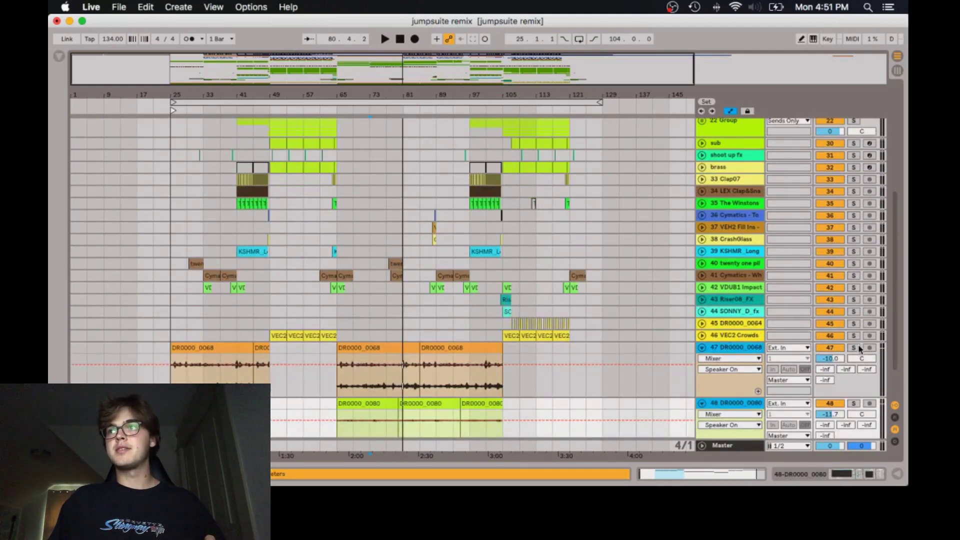
pyautogui.click(853, 348)
pyautogui.click(361, 369)
pyautogui.press('space')
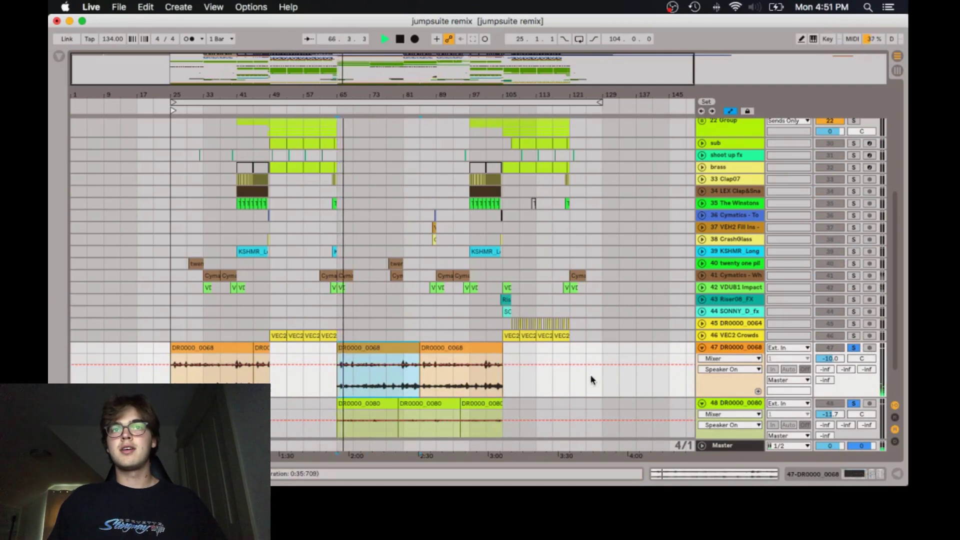
pyautogui.press('space')
# Open the device chain of the DR0000_0068 track, raise its Utility gain to 35 dB and play the recording.
pyautogui.doubleClick(725, 351)
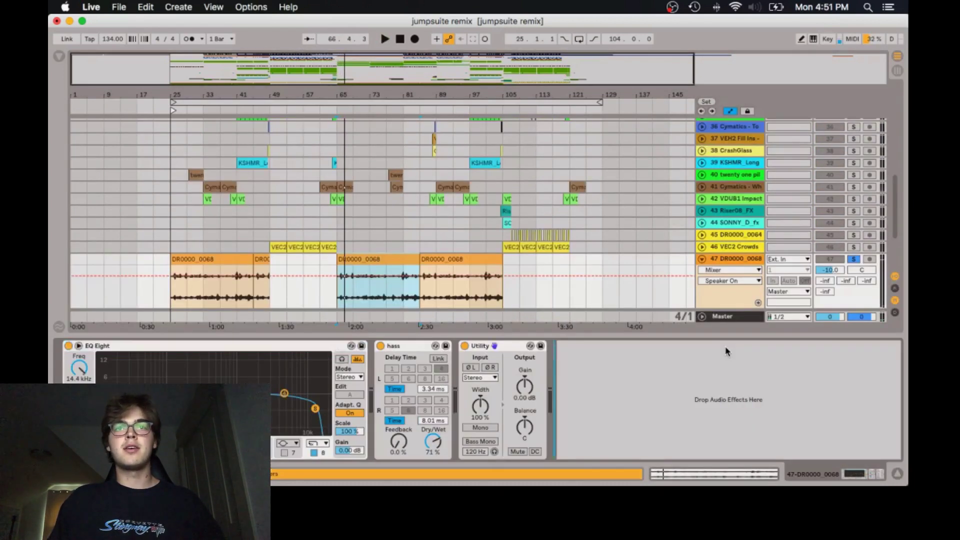
pyautogui.moveTo(524, 386); pyautogui.dragTo(525, 350)
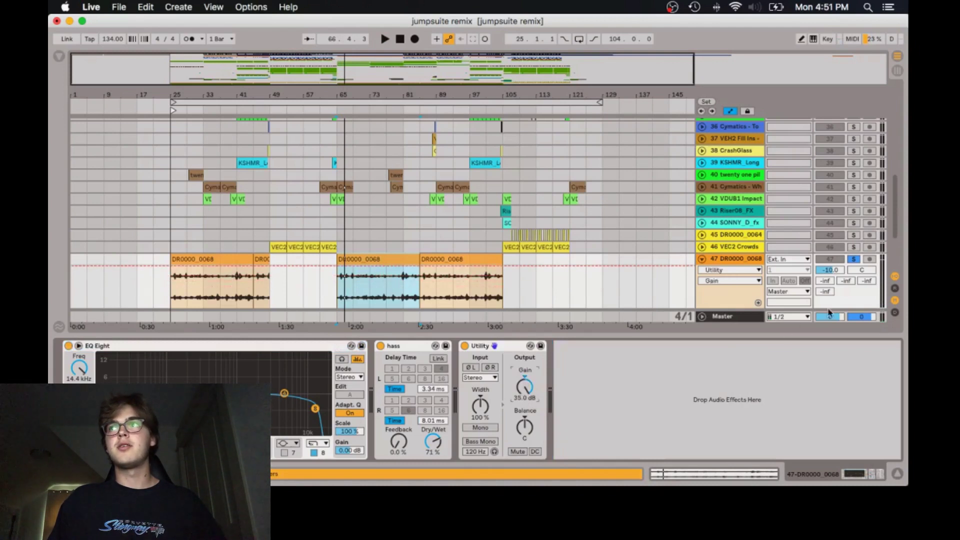
pyautogui.press('space')
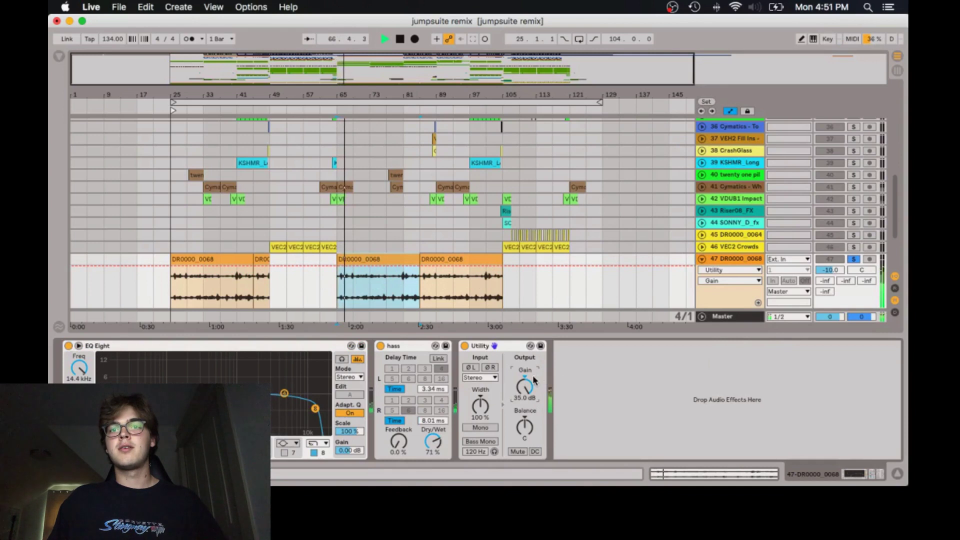
# Reset the Utility gain on the DR0000_0068 track to 0 dB and close its device chain.
pyautogui.press('Delete')
pyautogui.press('space')
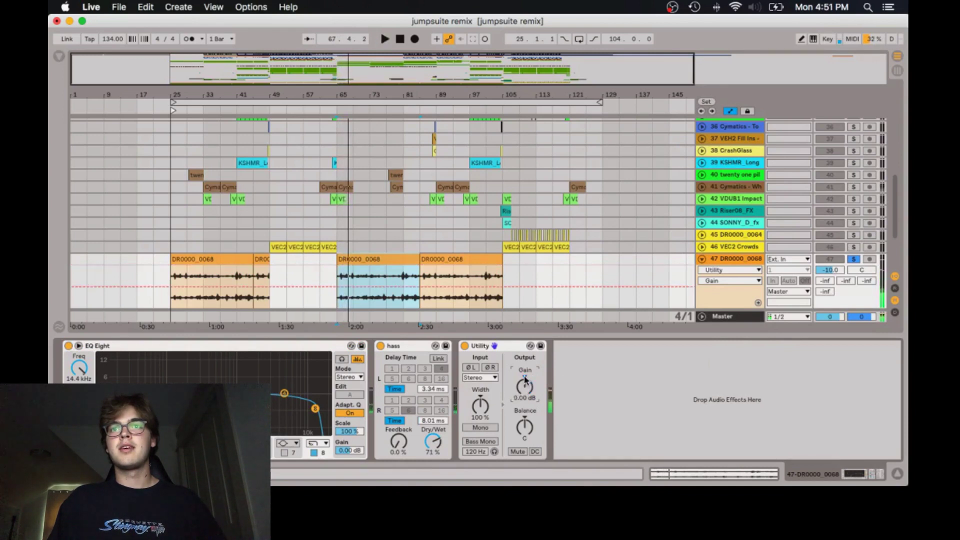
pyautogui.moveTo(623, 343); pyautogui.dragTo(631, 484)
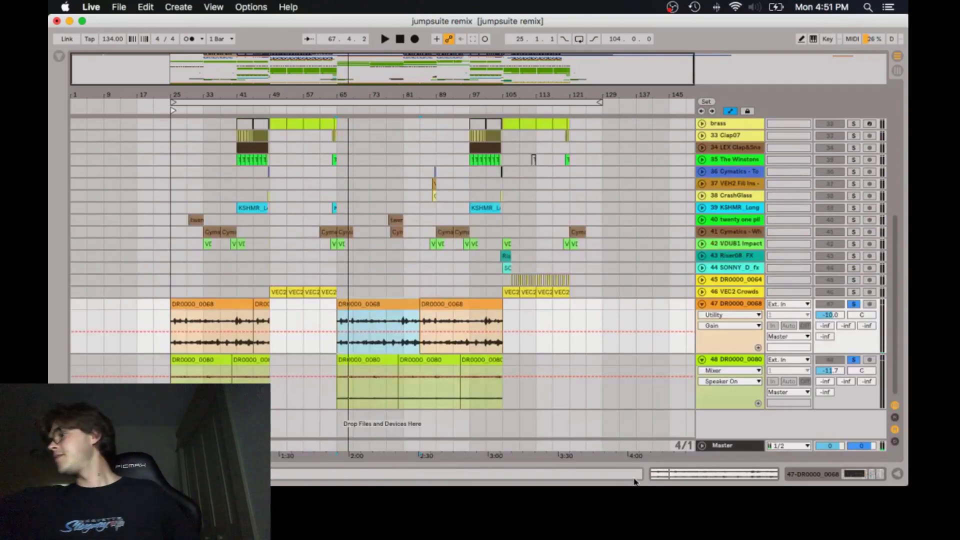